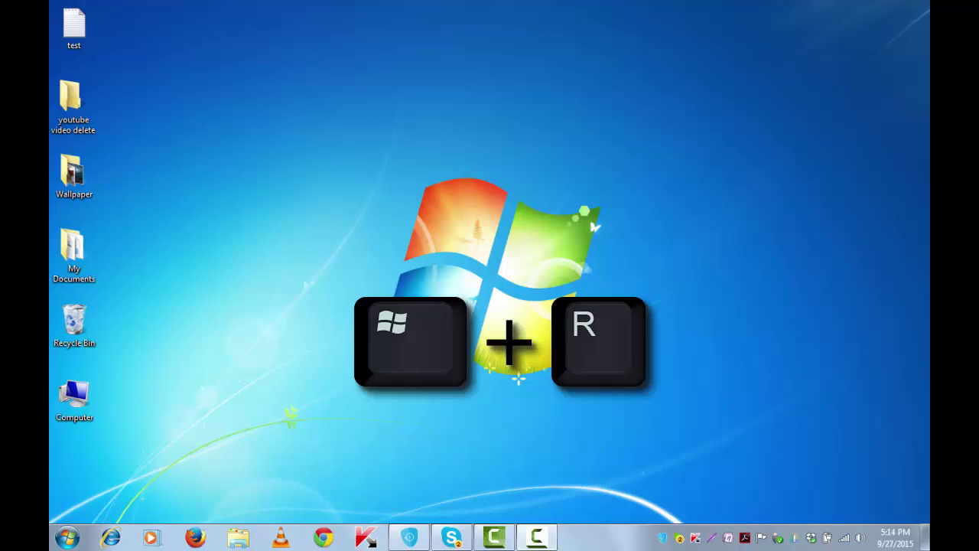
Step: Launch Control Panel from the Run box
key(super+r)
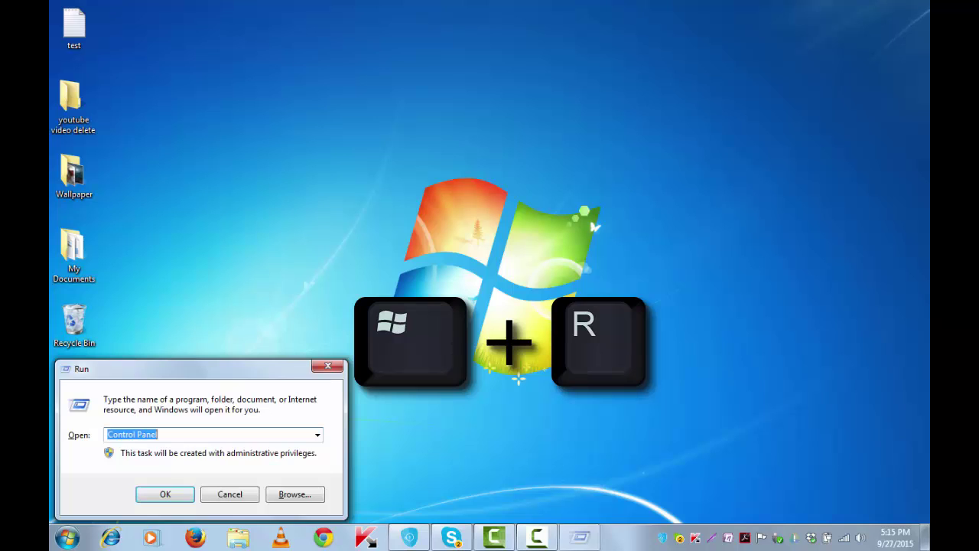
drag(286, 367, 546, 75)
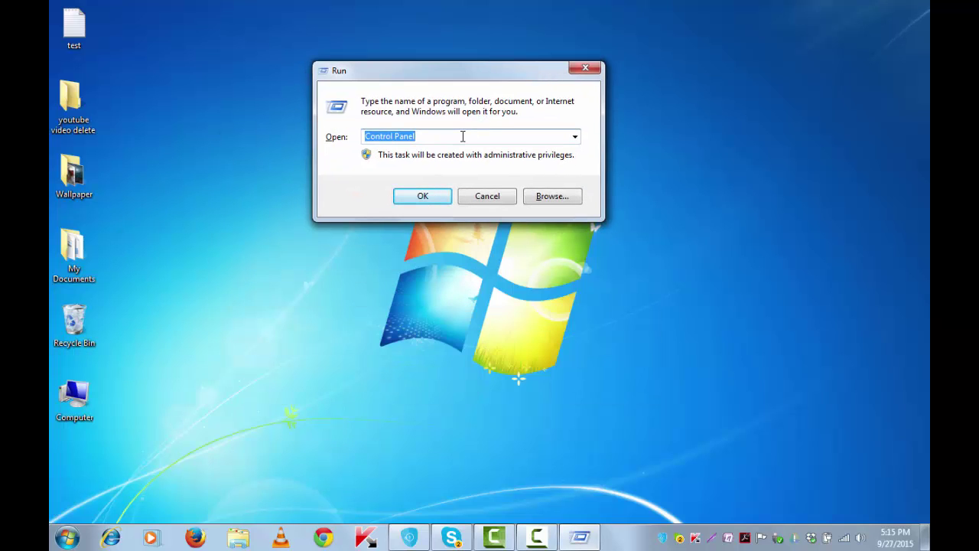
click(464, 136)
click(439, 200)
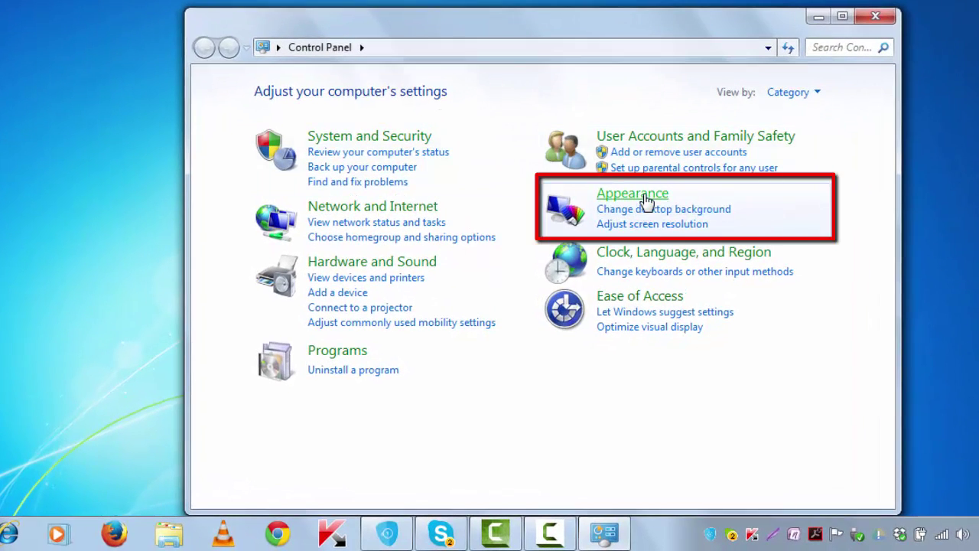
mouse_move(632, 194)
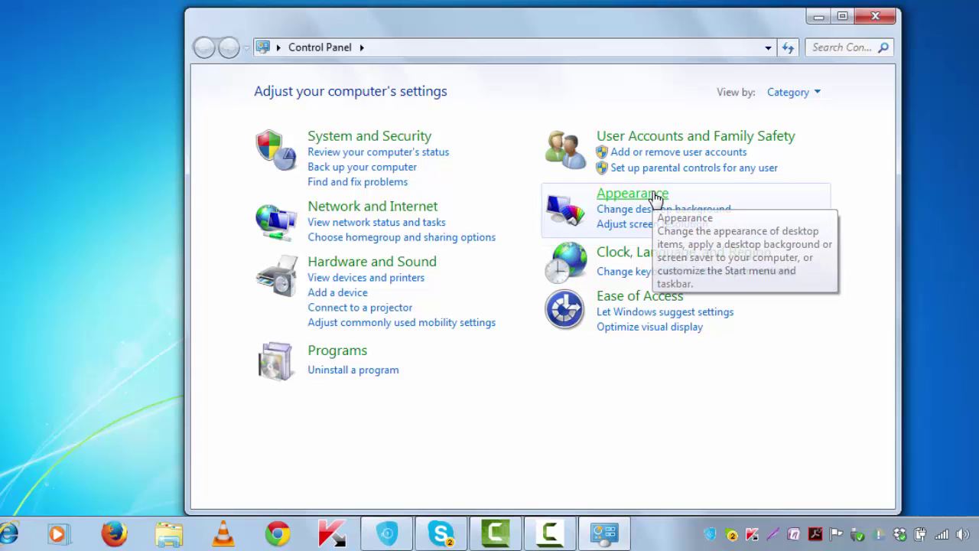
Step: In Folder Options > View, uncheck 'Hide extensions for known file types' and apply
click(656, 197)
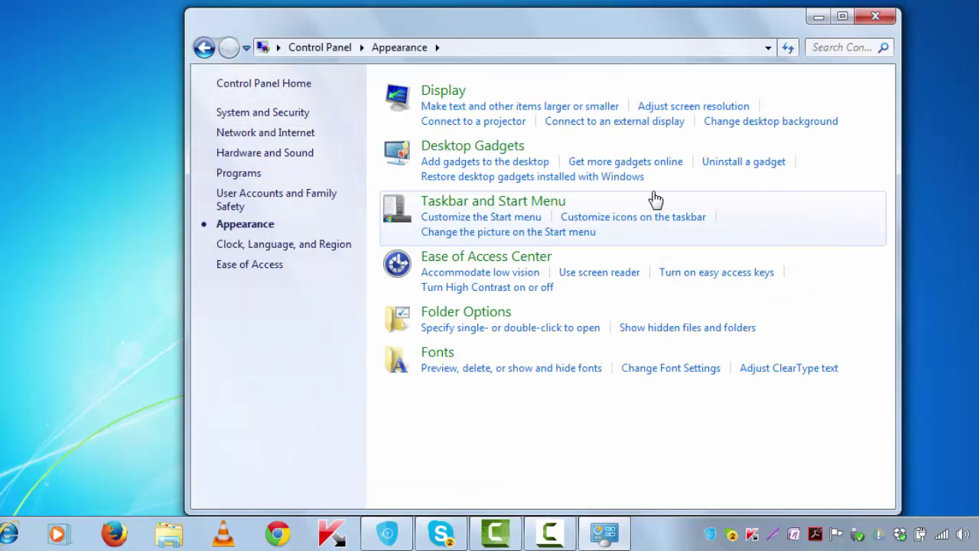
click(496, 322)
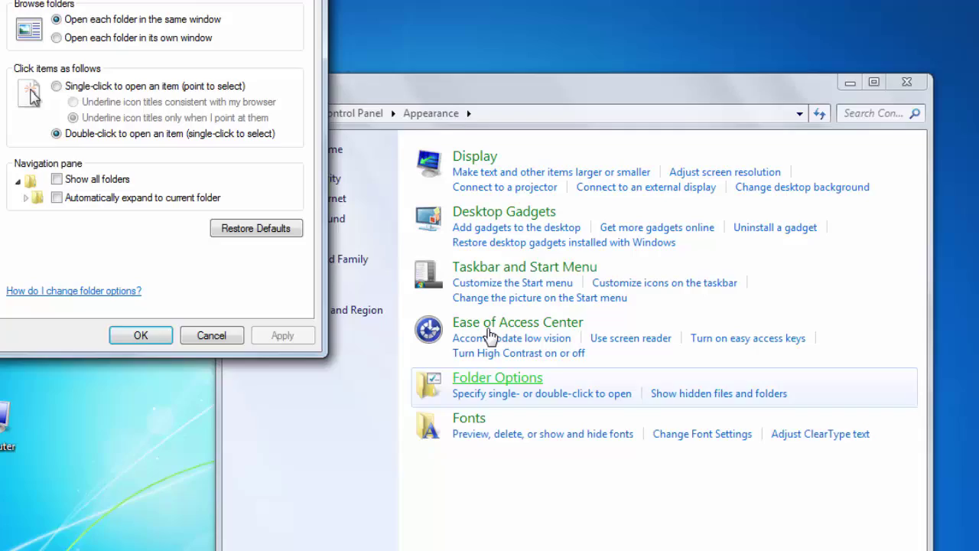
drag(258, 22, 598, 8)
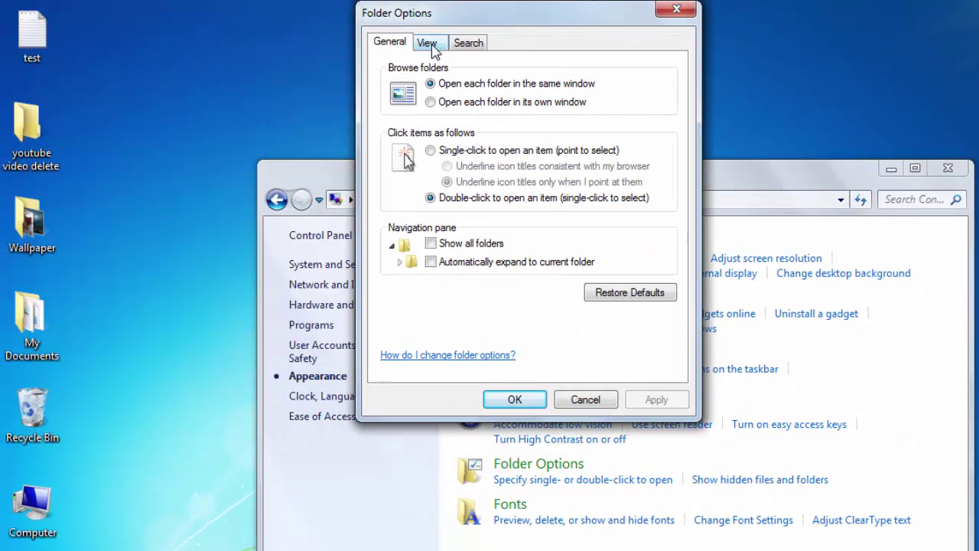
click(430, 44)
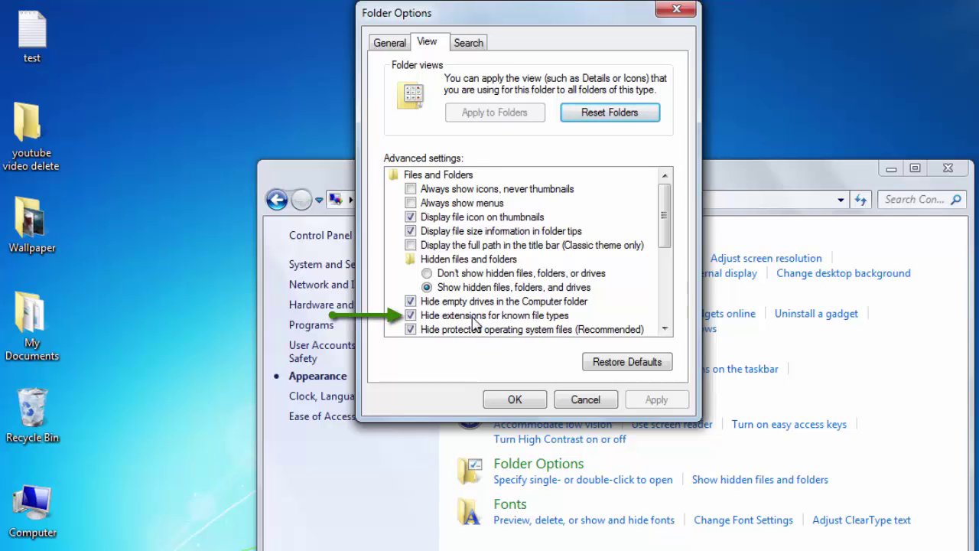
click(410, 316)
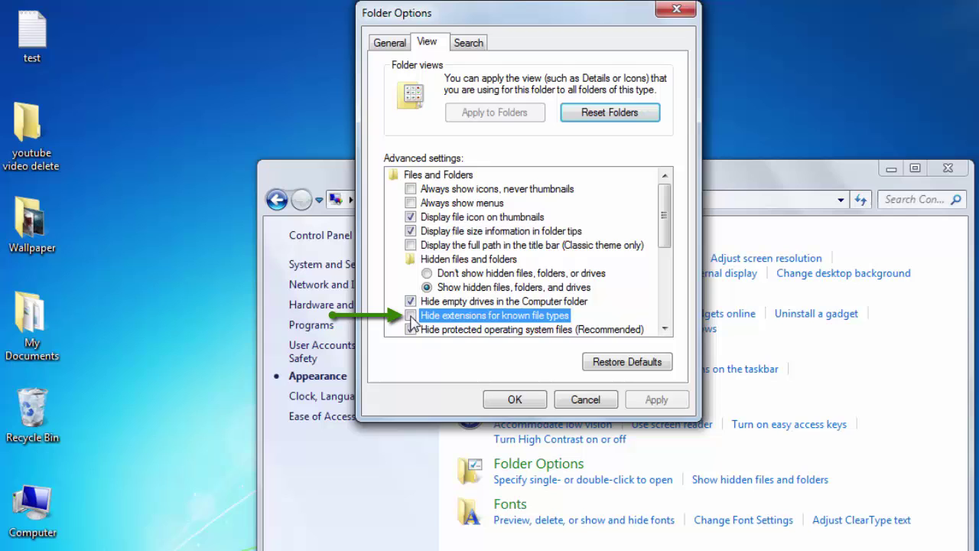
click(673, 399)
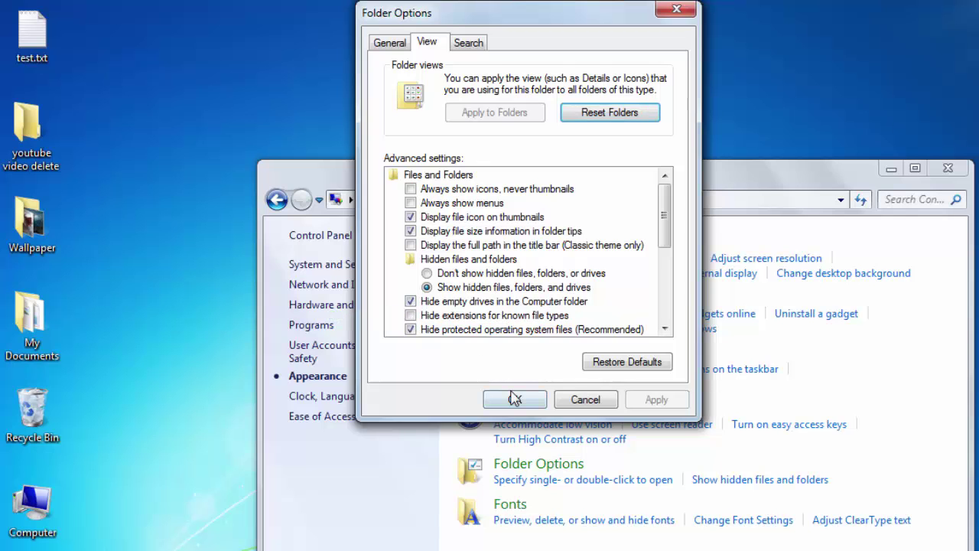
click(512, 399)
Step: Close Control Panel and refresh the desktop
click(948, 167)
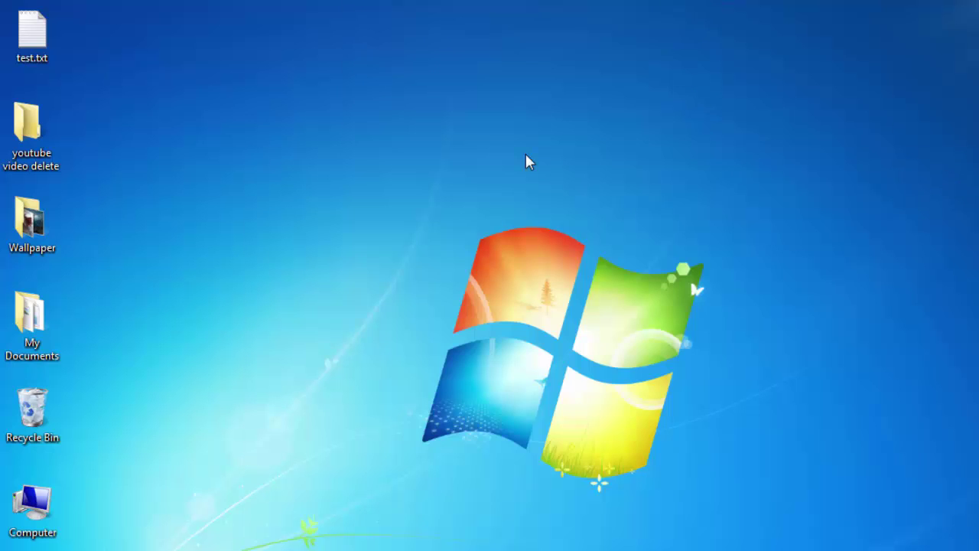
right_click(390, 160)
click(181, 105)
right_click(182, 105)
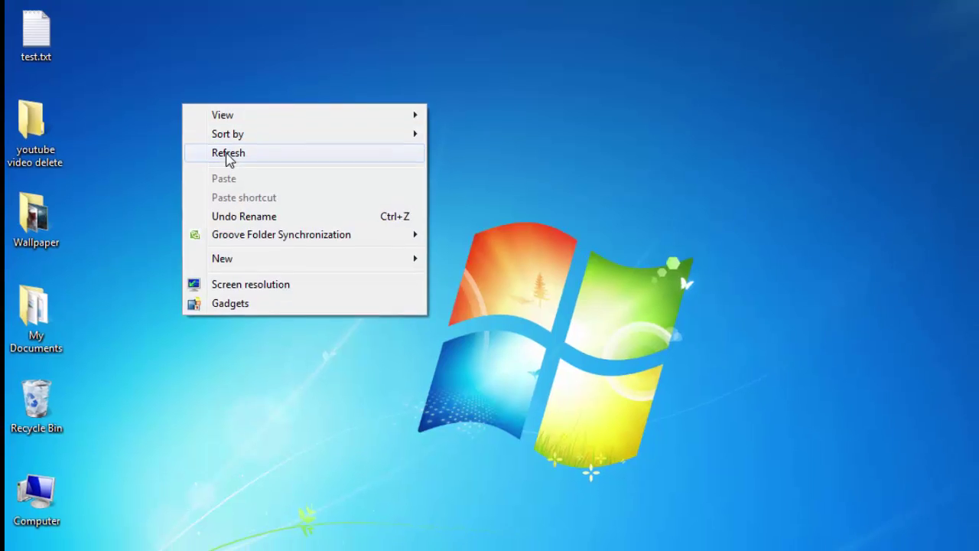
click(228, 155)
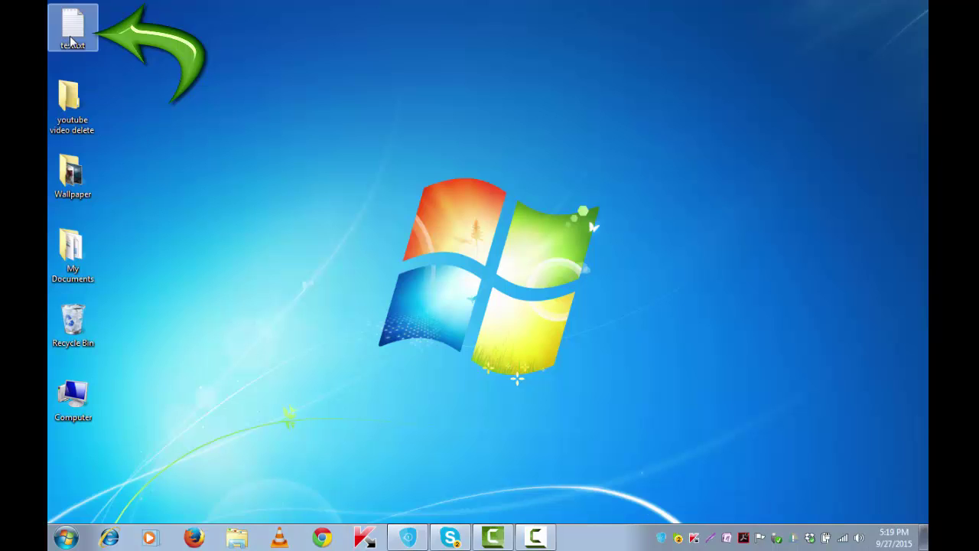
Step: View test.txt's contents in Notepad, close it, and select the file
double_click(71, 41)
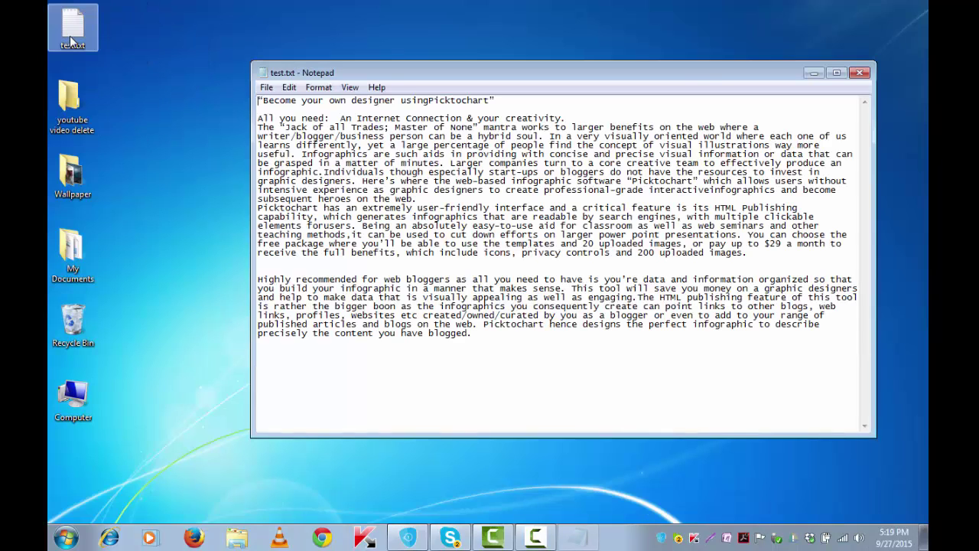
click(860, 73)
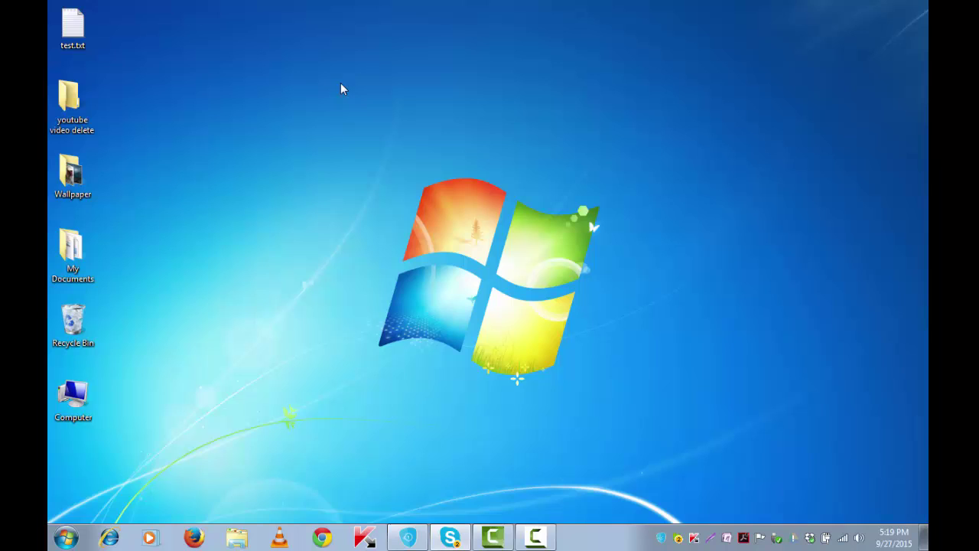
click(71, 41)
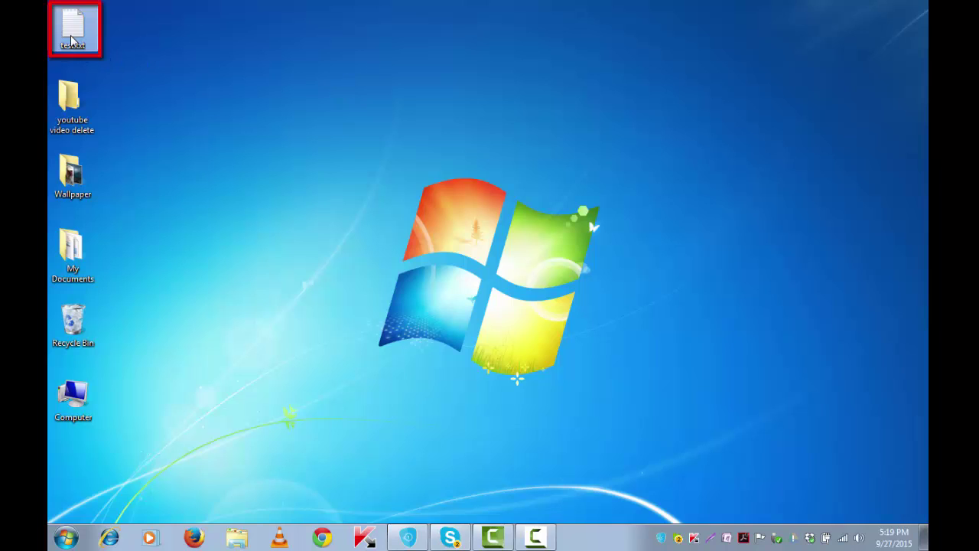
Step: Rename test.txt to test.doc, accept the extension-change warning, and refresh the desktop
right_click(71, 41)
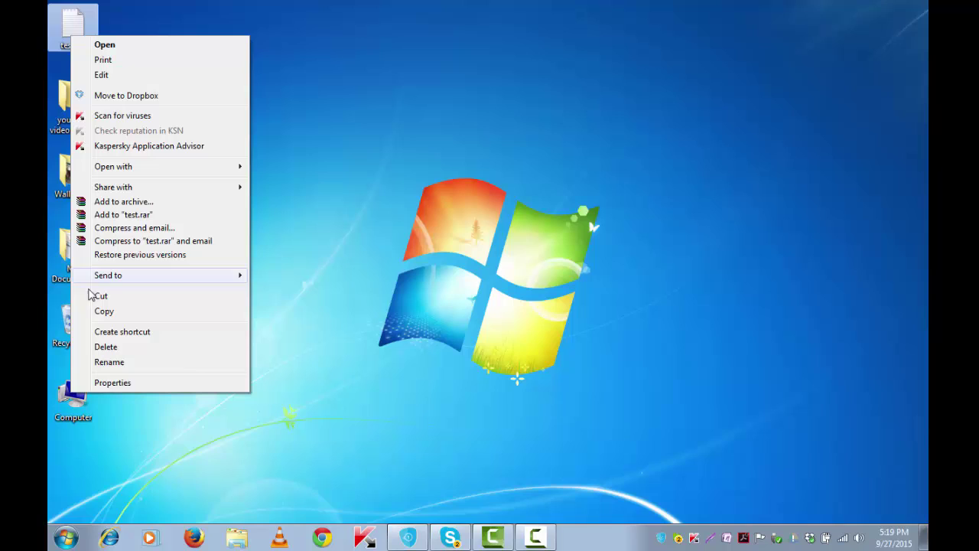
click(105, 363)
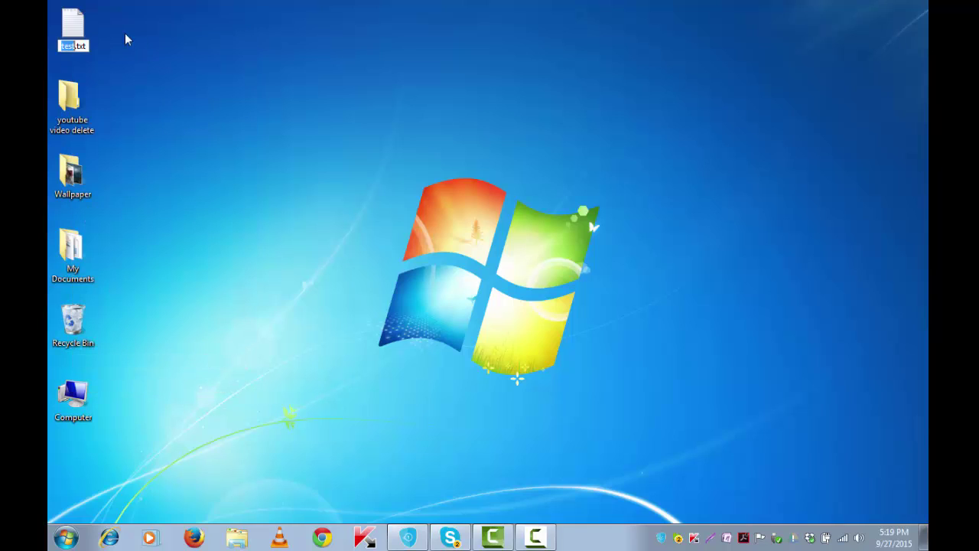
click(87, 46)
key(BackSpace)
key(BackSpace)
key(BackSpace)
text(doc)
key(Return)
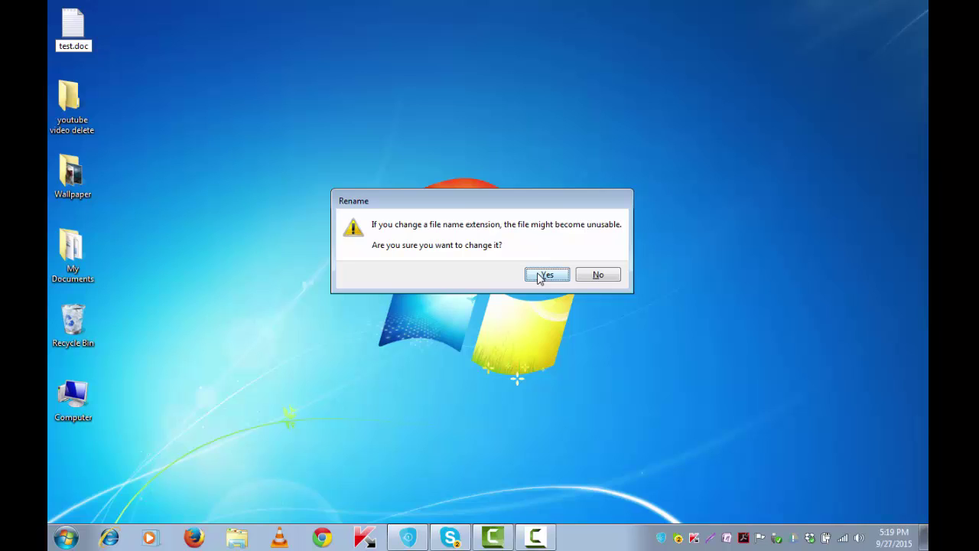
click(538, 273)
right_click(391, 223)
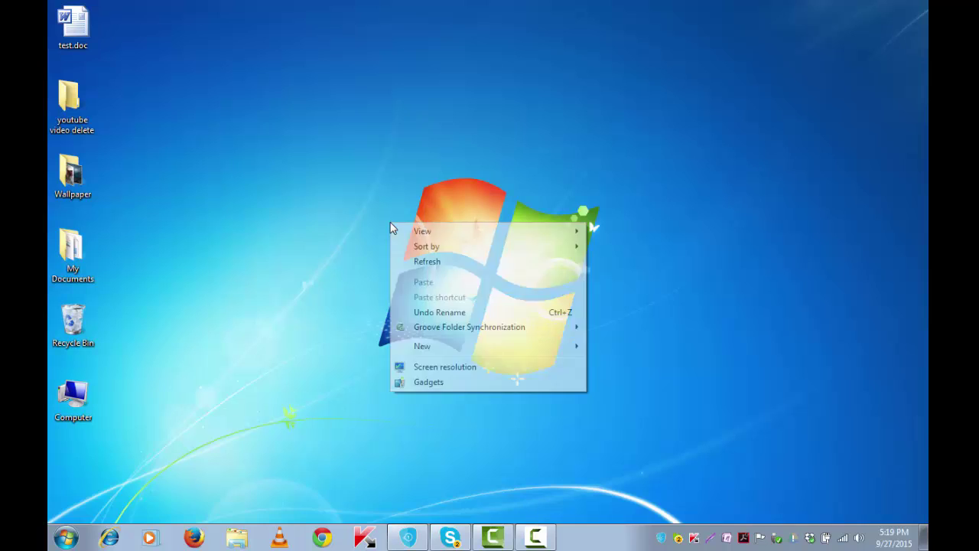
click(417, 262)
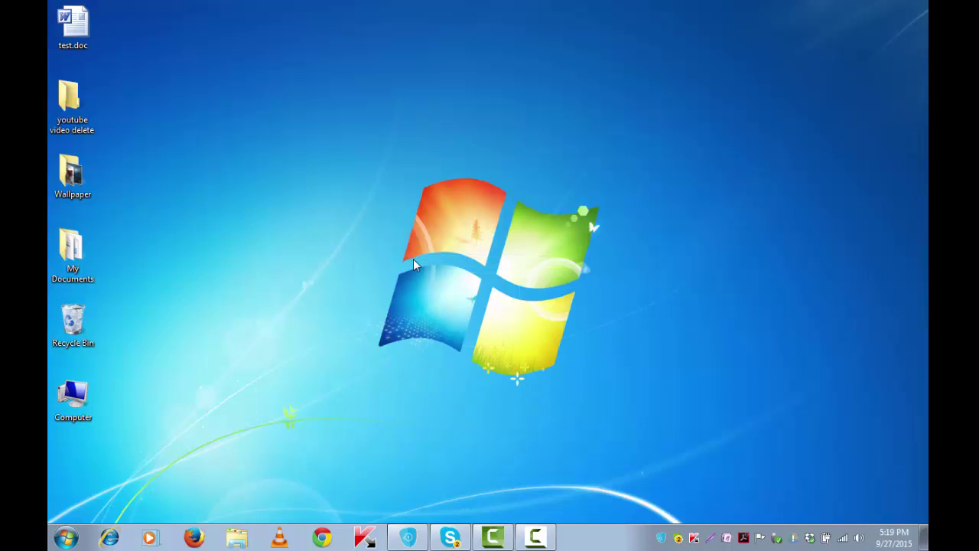
double_click(86, 43)
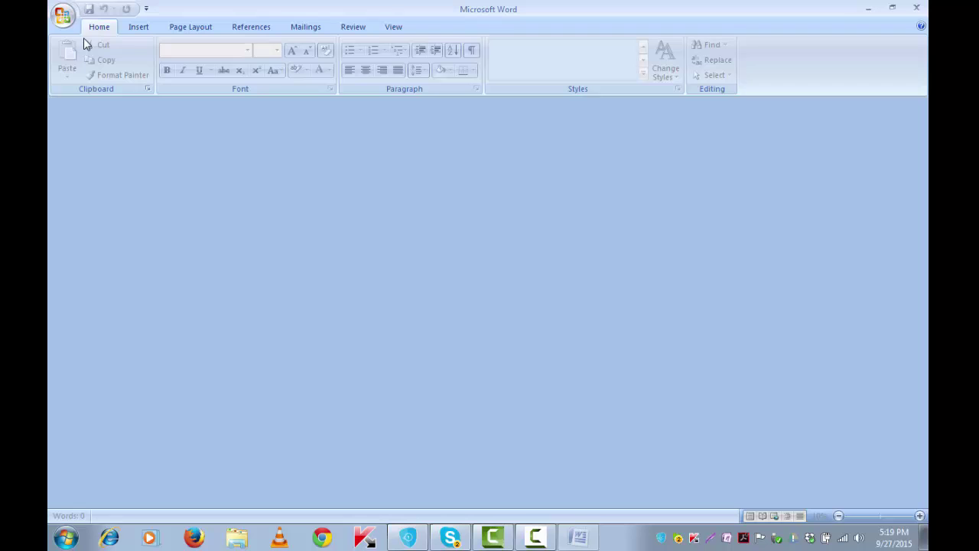
click(576, 370)
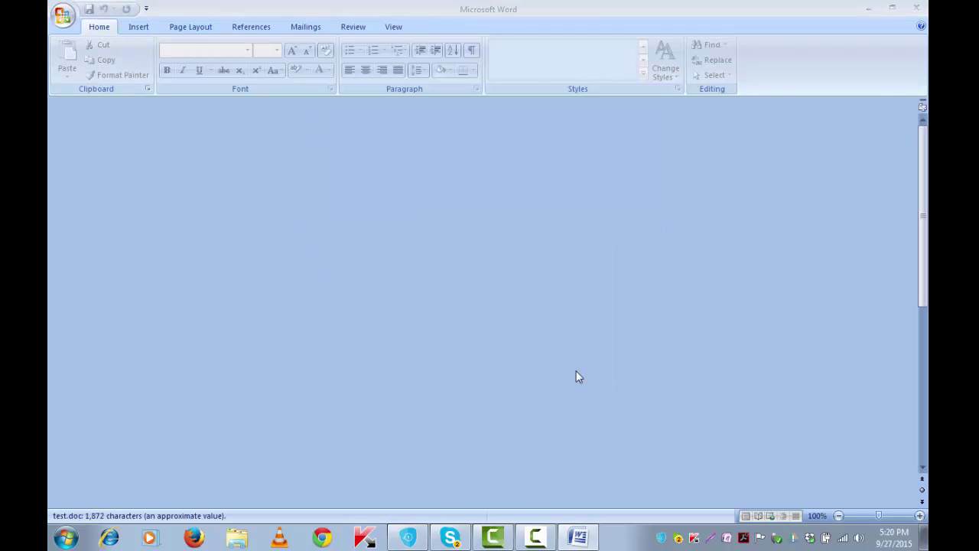
drag(268, 215, 452, 514)
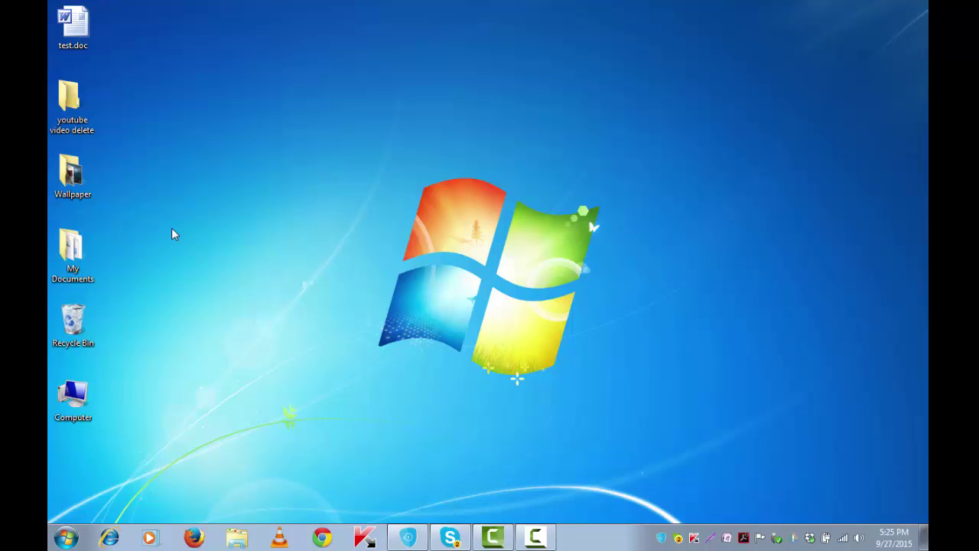
click(90, 194)
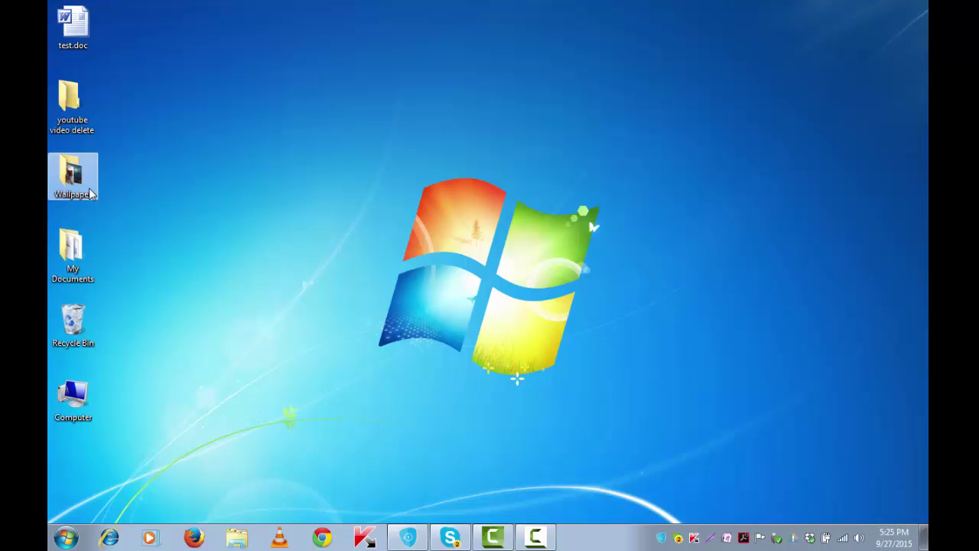
double_click(90, 193)
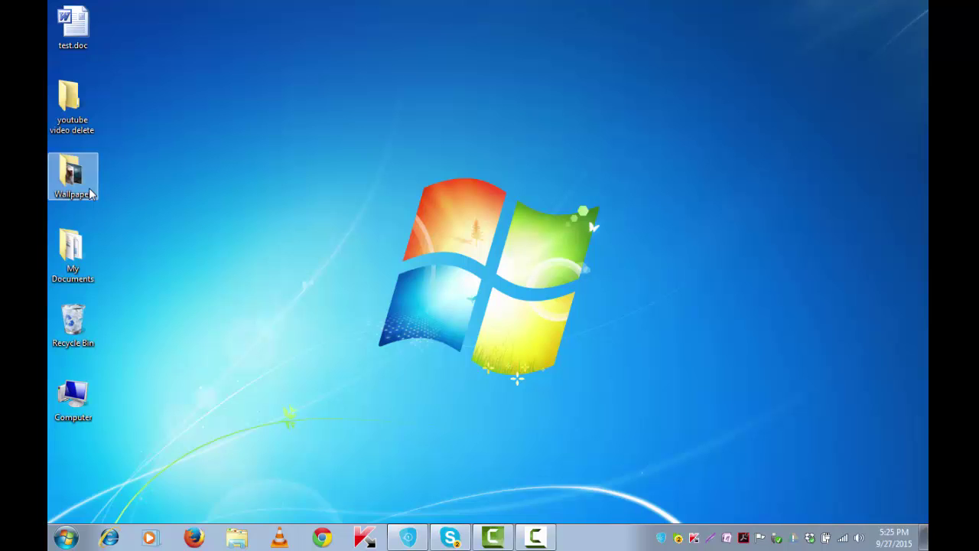
click(196, 134)
key(Right)
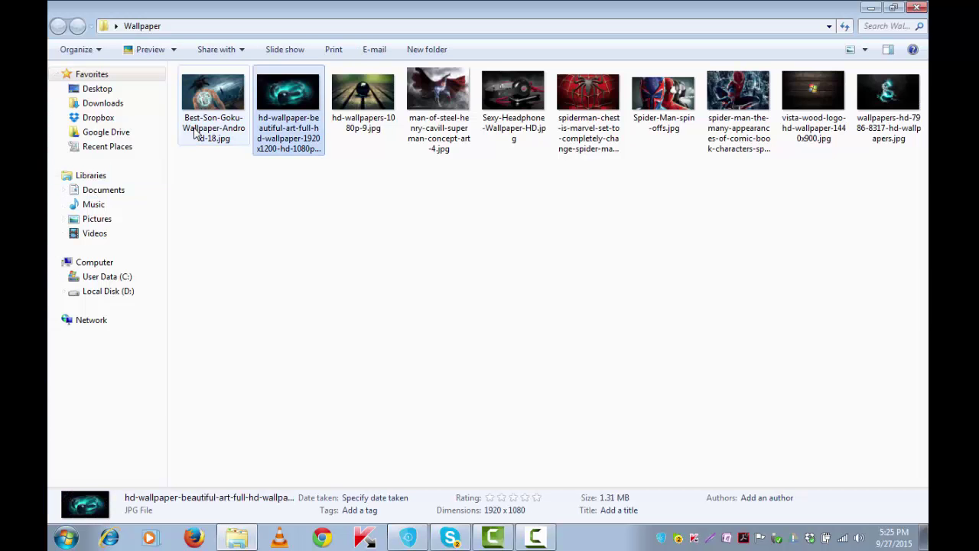
key(Right)
key(Right)
key(Right)
key(Right)
key(Right)
key(Right)
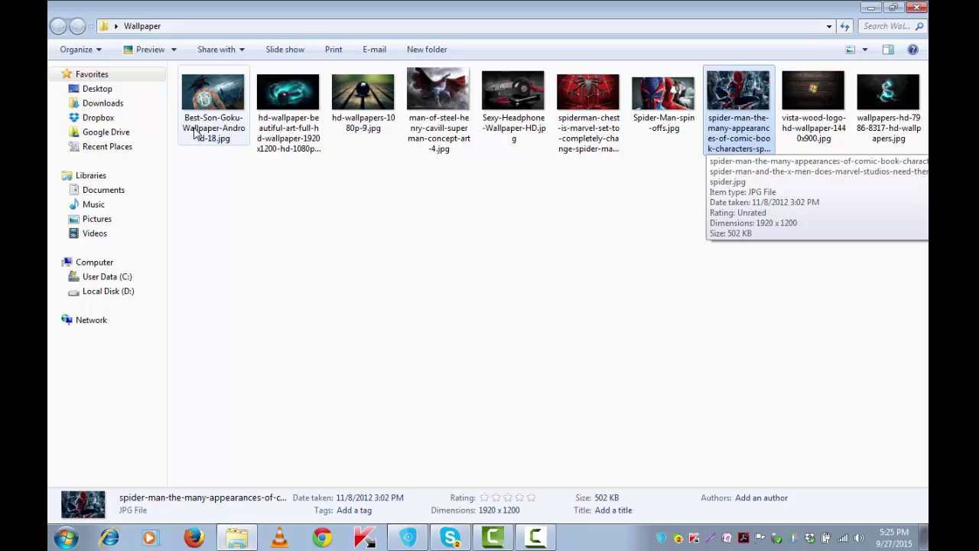
click(920, 7)
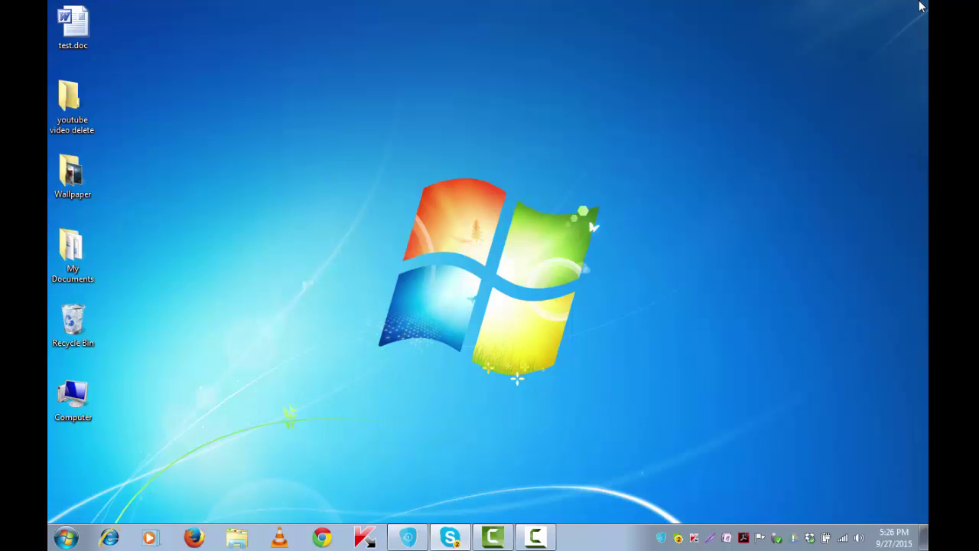
Step: Launch an administrator Command Prompt by running cmd from the Run box
key(super+r)
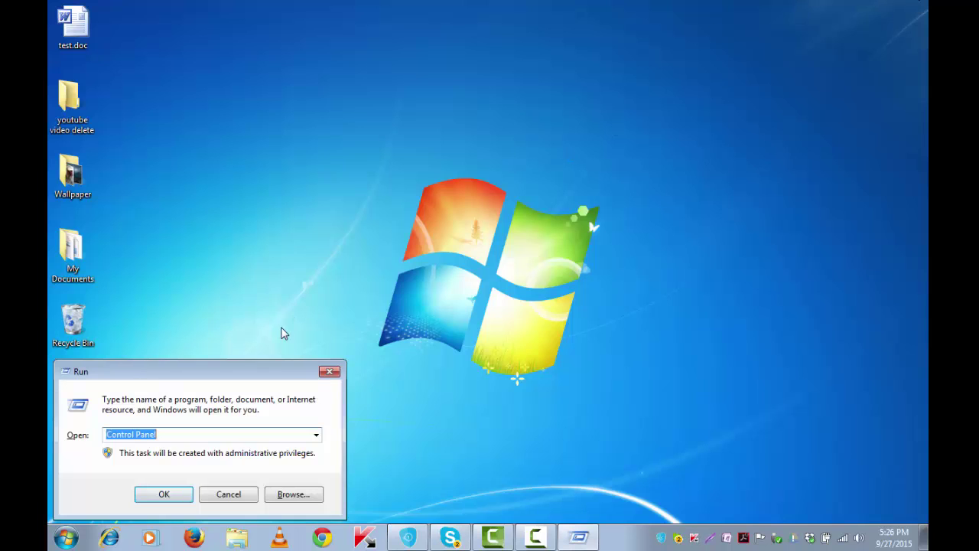
drag(276, 371, 468, 47)
click(415, 111)
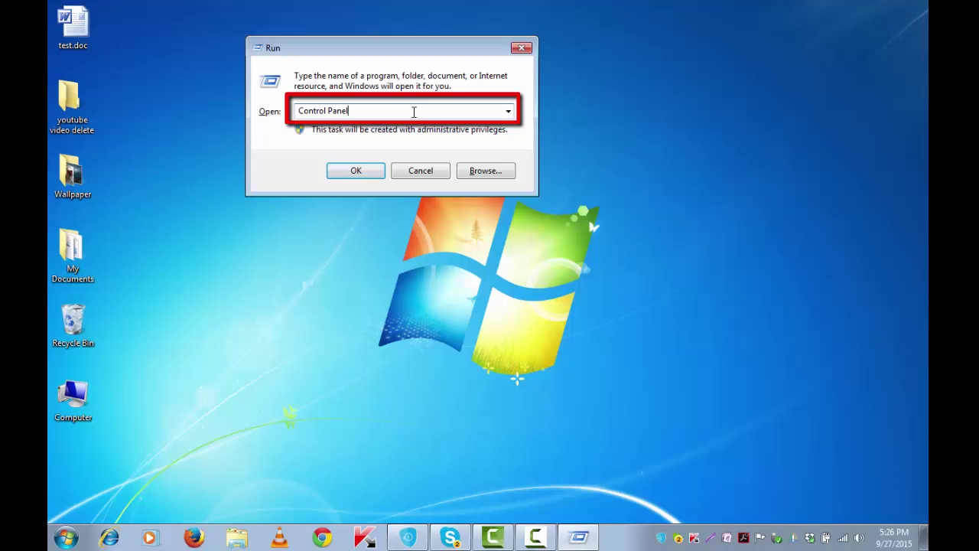
key(BackSpace)
key(BackSpace)
key(BackSpace)
key(BackSpace)
key(BackSpace)
key(BackSpace)
key(BackSpace)
text(c)
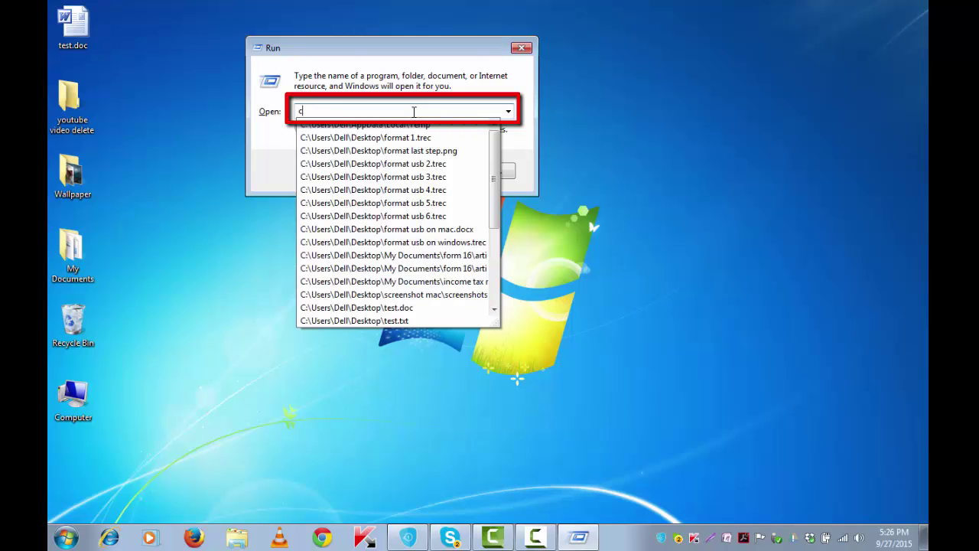
text(md)
key(ctrl+shift+Return)
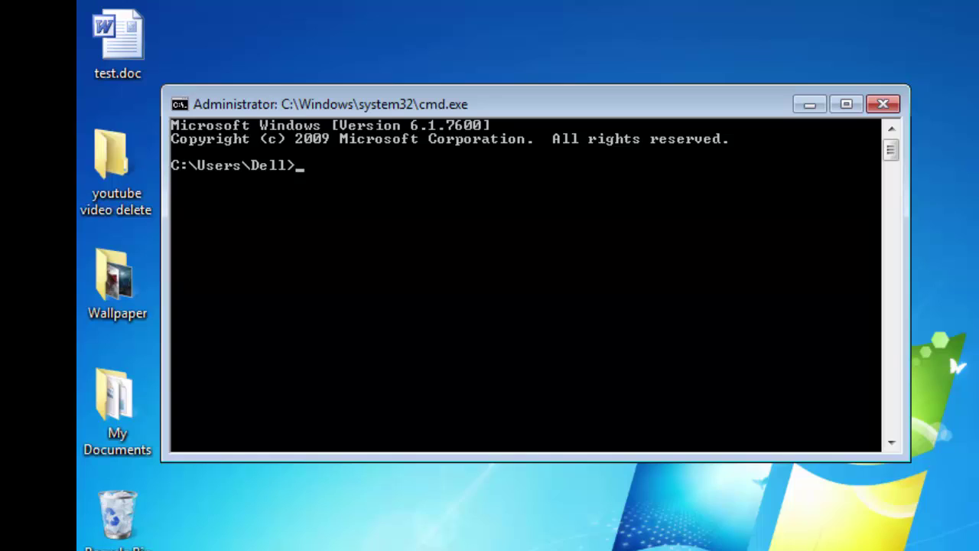
Step: Change into desktop/wallpaper and run rename *.jpg *.png
text(d)
text( des)
text(ktop/)
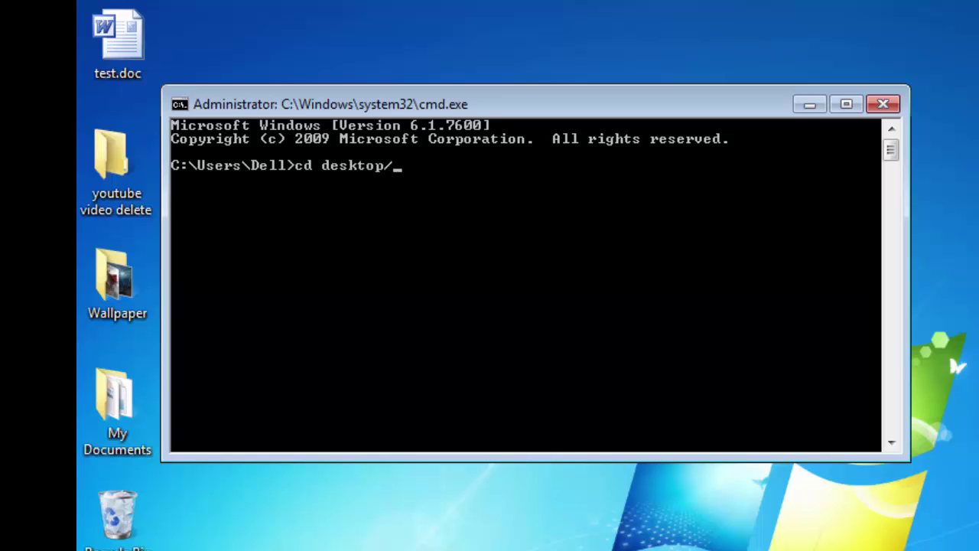
text(wallp)
text(aper)
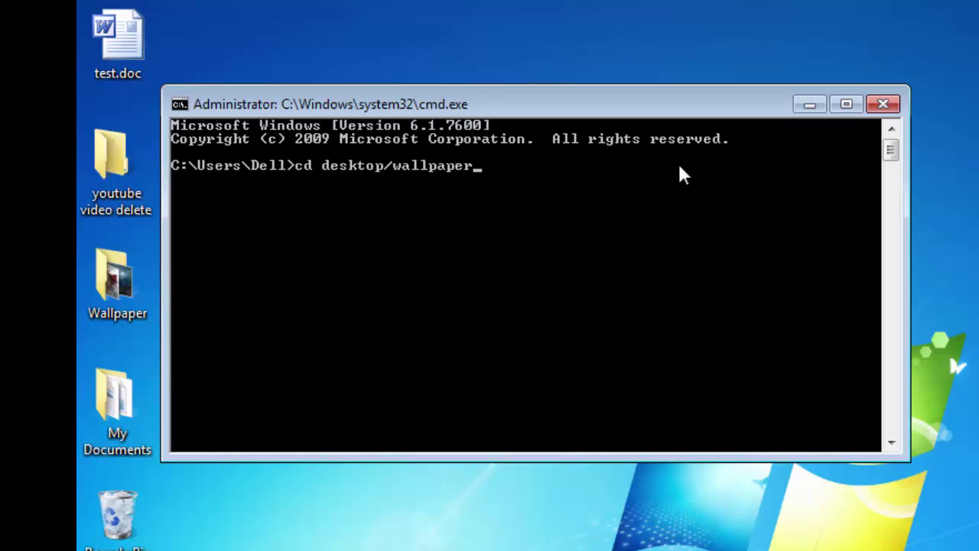
key(Return)
text(rename *)
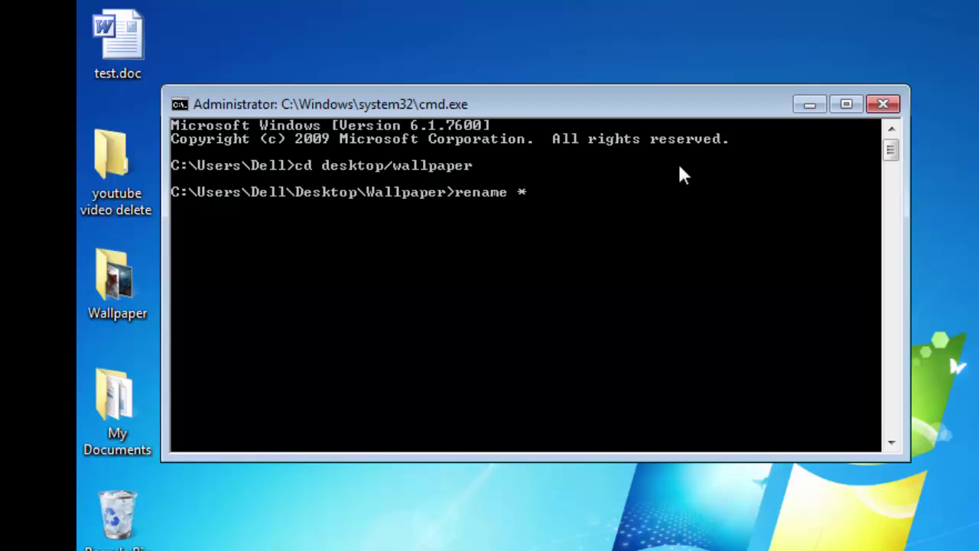
text(.j)
text(pg)
text( *.pn)
text(g)
key(Return)
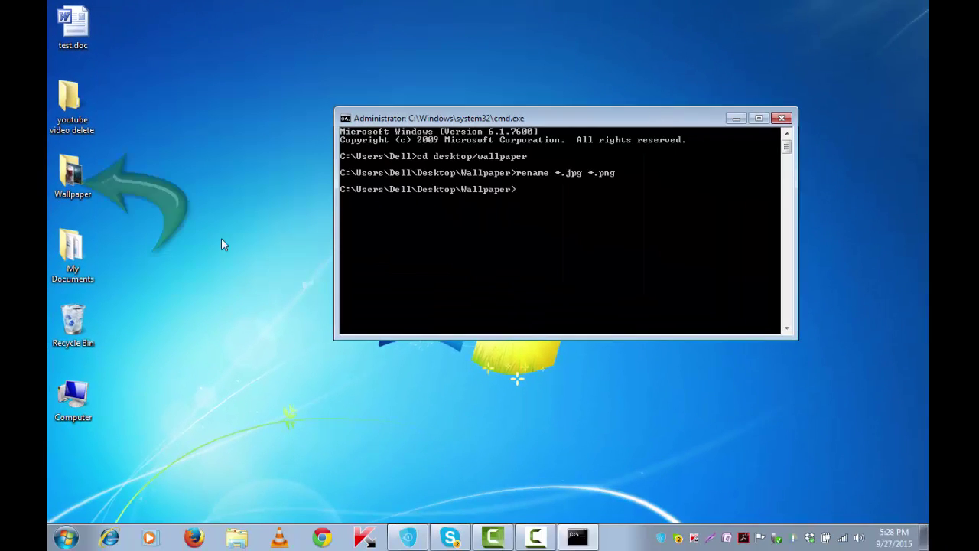
Step: Step through the Wallpaper folder images, from Best-Son-Goku to vista-wood-logo, checking their .png extensions
double_click(89, 192)
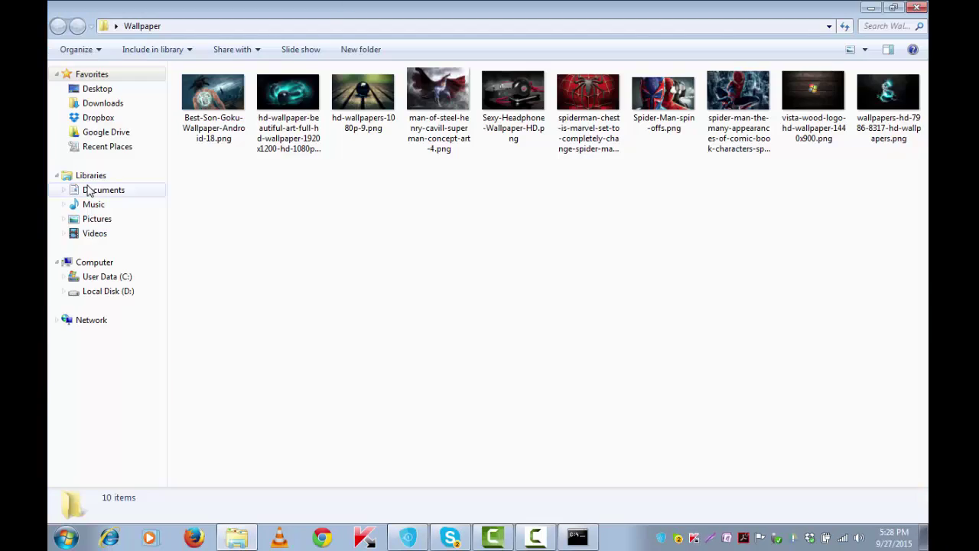
click(195, 130)
key(Right)
key(Right)
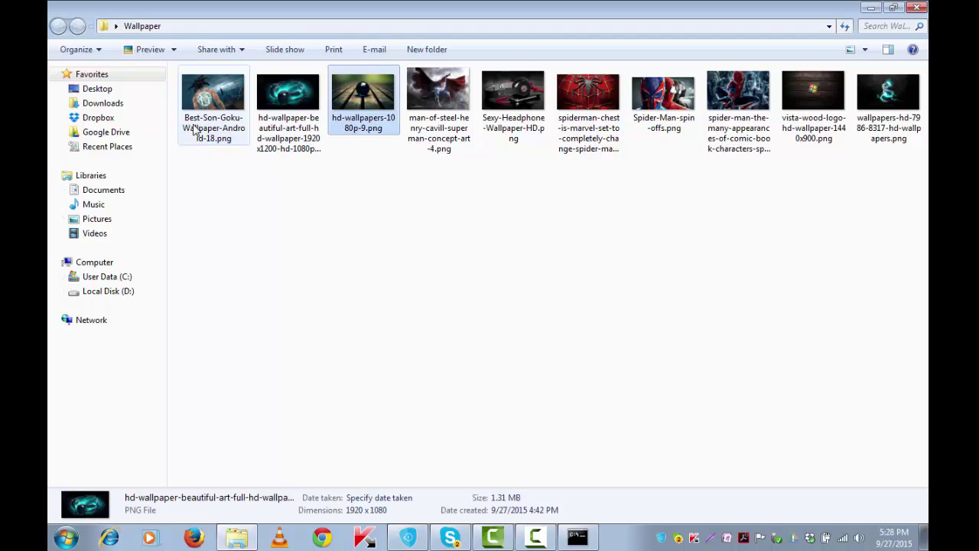
key(Right)
key(Right)
key(Right)
key(Right)
key(Right)
key(Right)
key(Right)
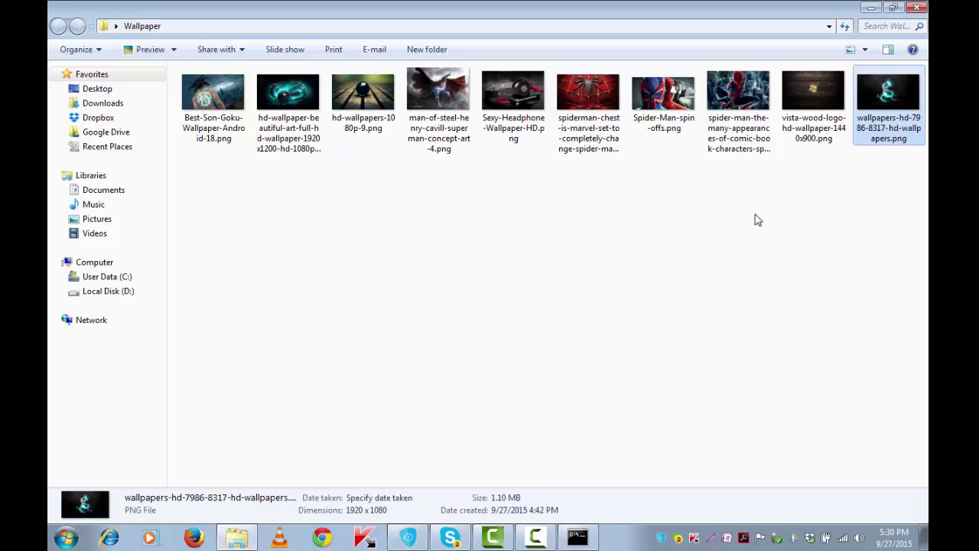
click(807, 136)
Step: Remove the .png extension from vista-wood-logo and confirm the warning
right_click(809, 133)
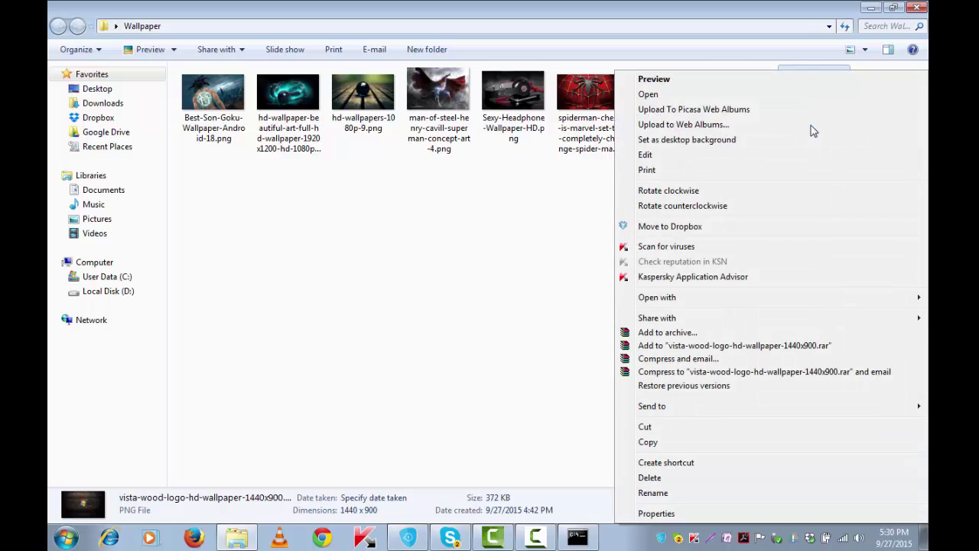
click(653, 492)
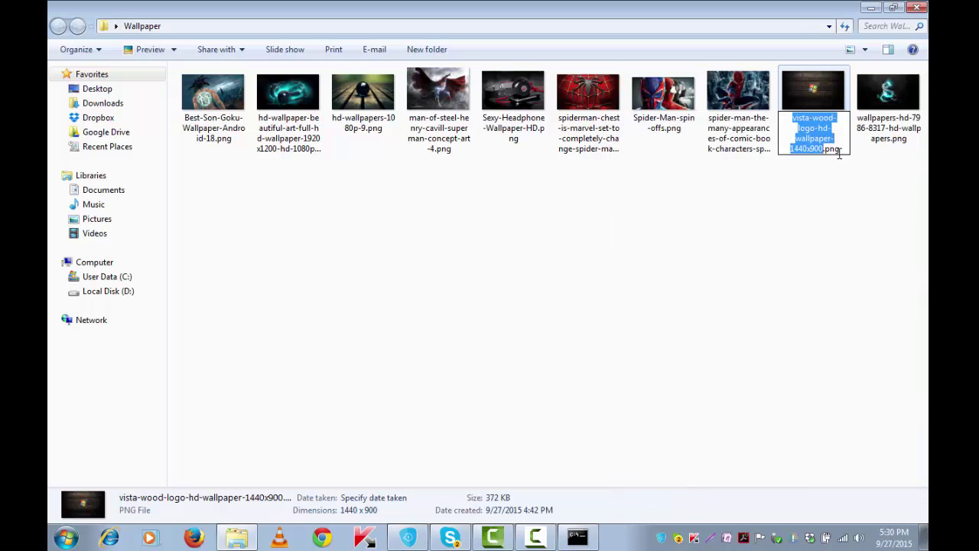
key(End)
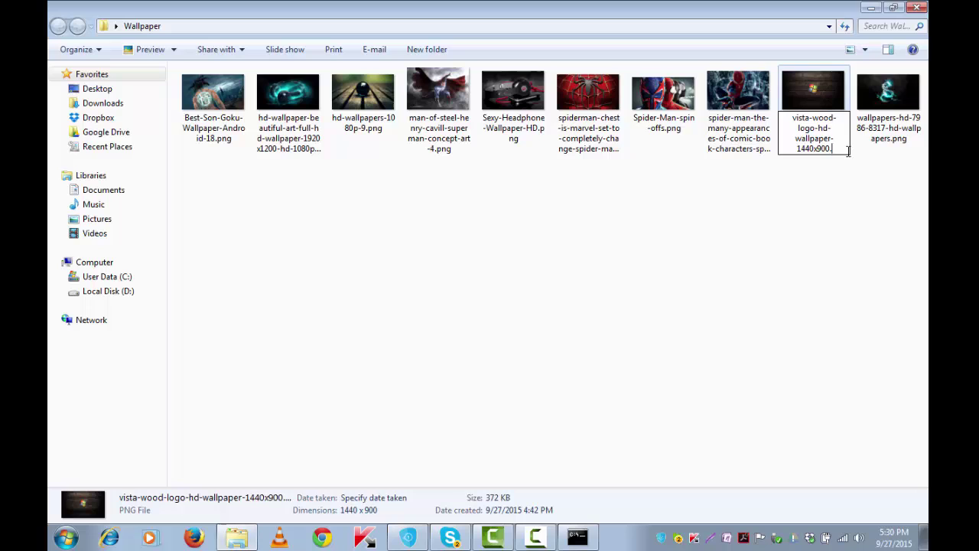
key(BackSpace)
key(BackSpace)
key(BackSpace)
key(Return)
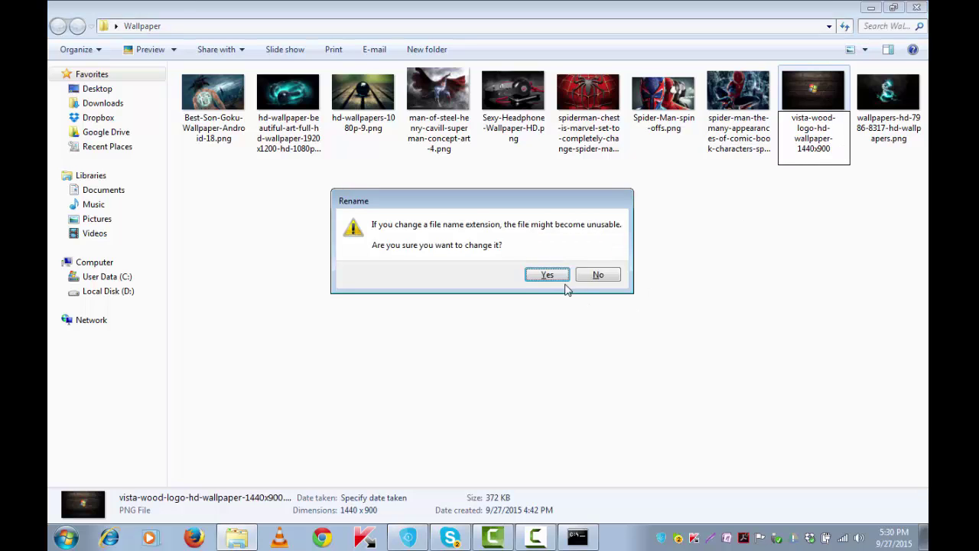
click(547, 276)
Step: Remove the .png extension from wallpapers-hd-7986-8317-hd-wallpapers and confirm the warning
right_click(867, 101)
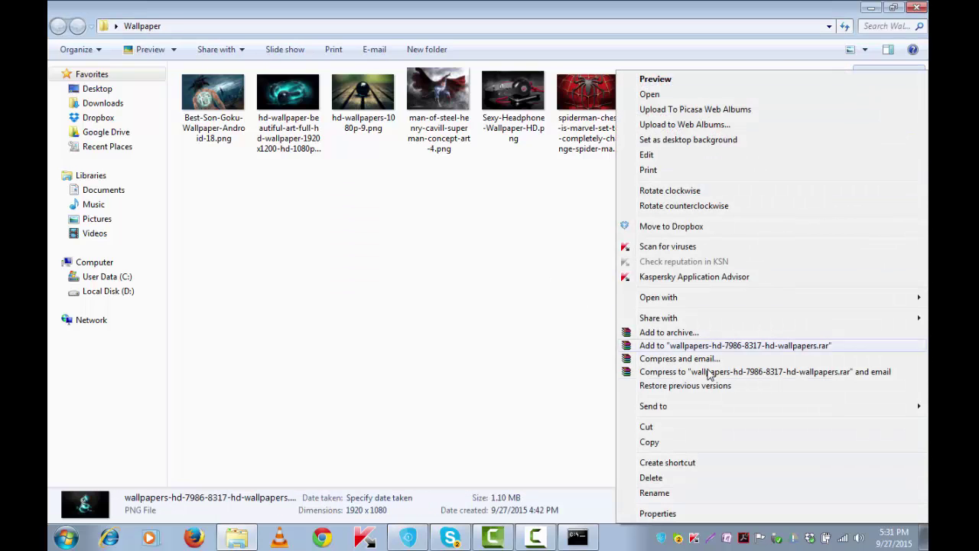
click(643, 492)
click(921, 136)
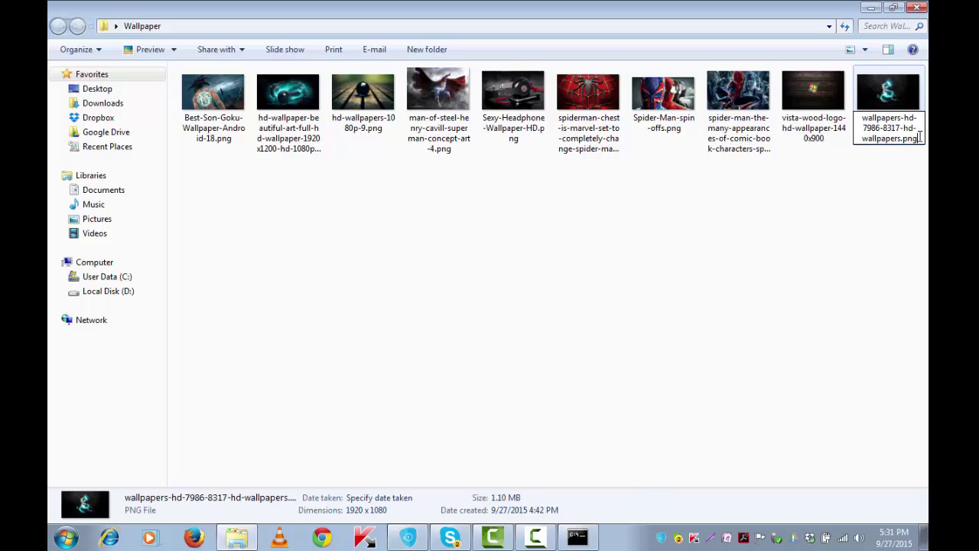
key(BackSpace)
key(BackSpace)
key(BackSpace)
key(BackSpace)
key(Return)
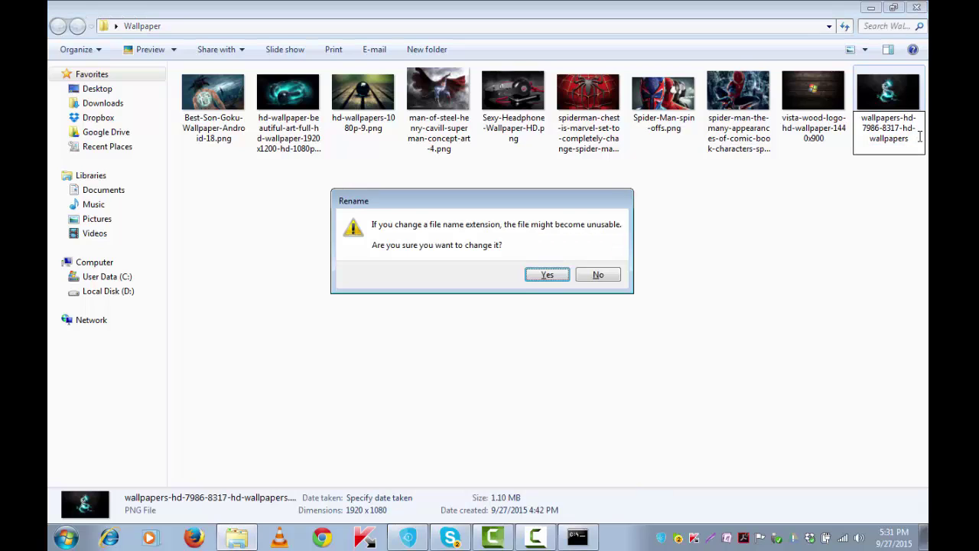
click(545, 277)
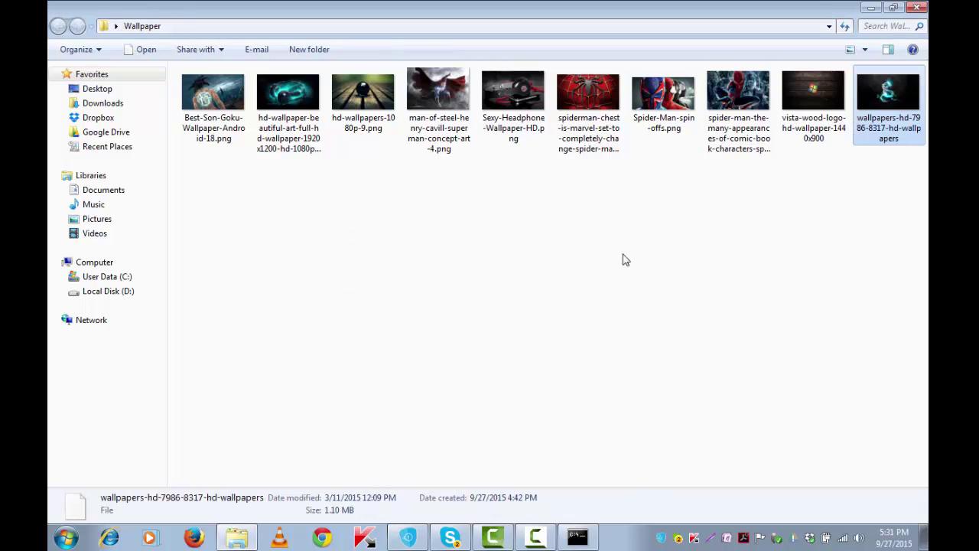
Step: Try opening the extensionless vista-wood-logo and wallpapers-hd files, cancelling each program-choice prompt
double_click(793, 122)
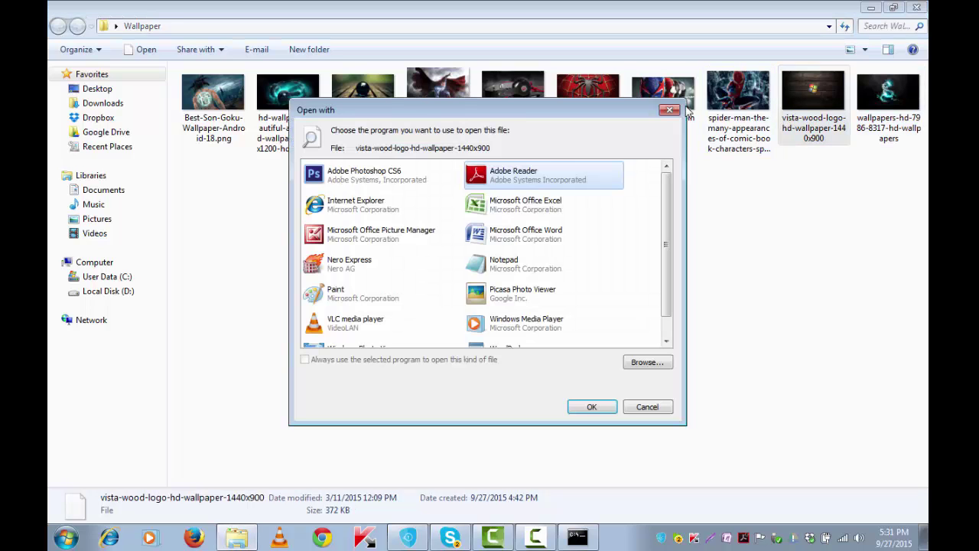
click(670, 111)
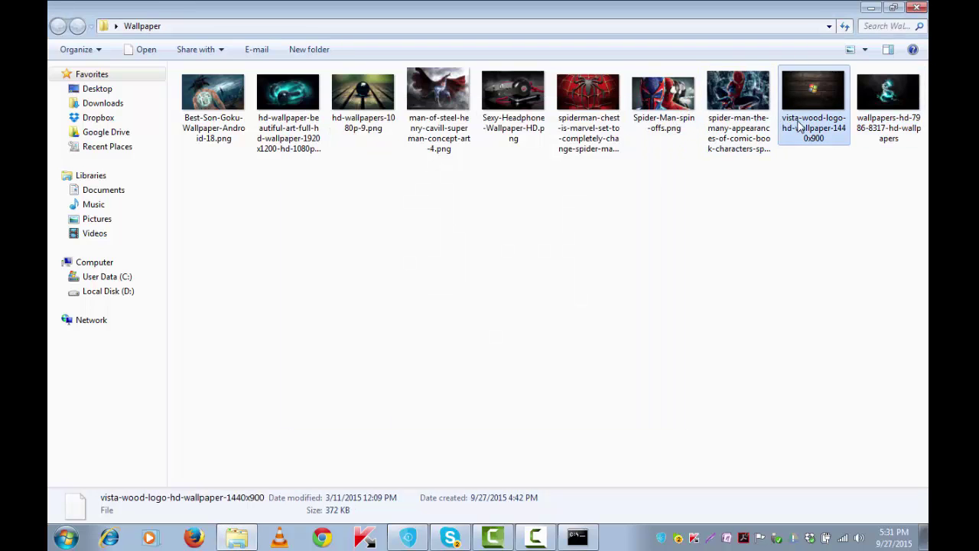
click(870, 123)
double_click(872, 122)
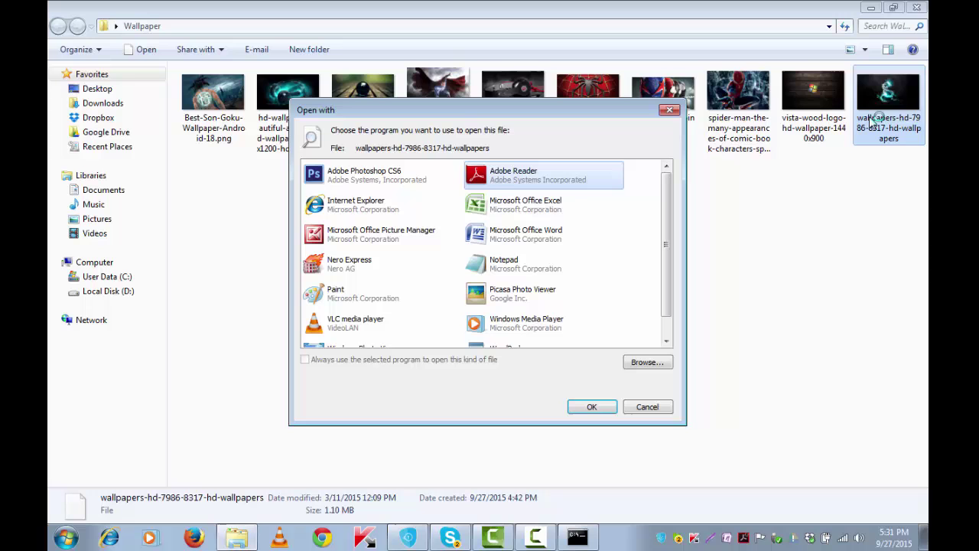
click(669, 112)
Step: Preview Spider-Man-spin-offs.png, close the preview, and close the Wallpaper folder
double_click(663, 109)
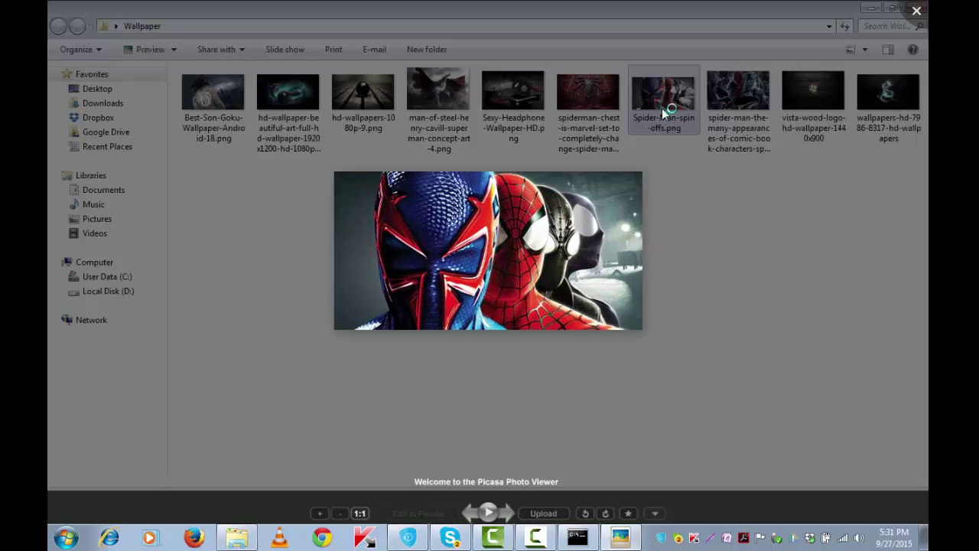
key(Escape)
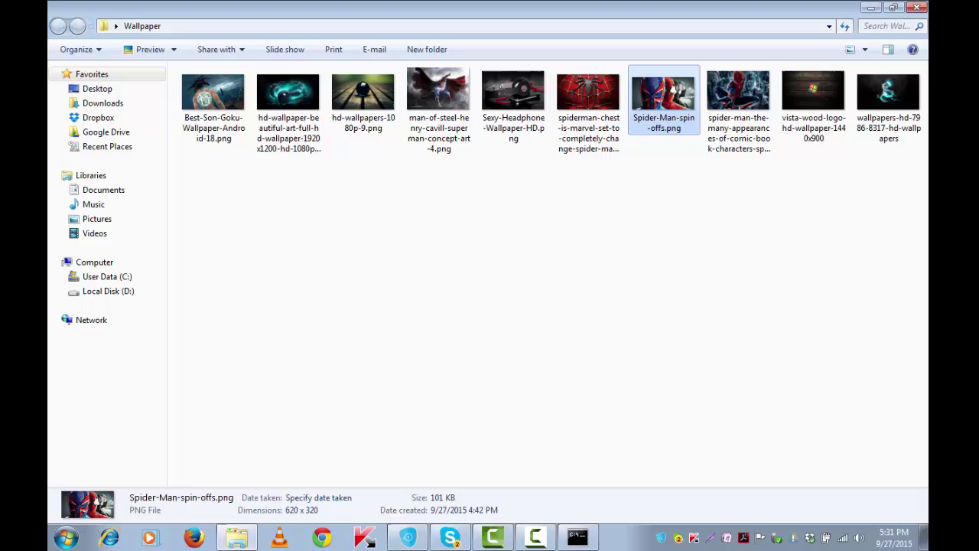
click(916, 7)
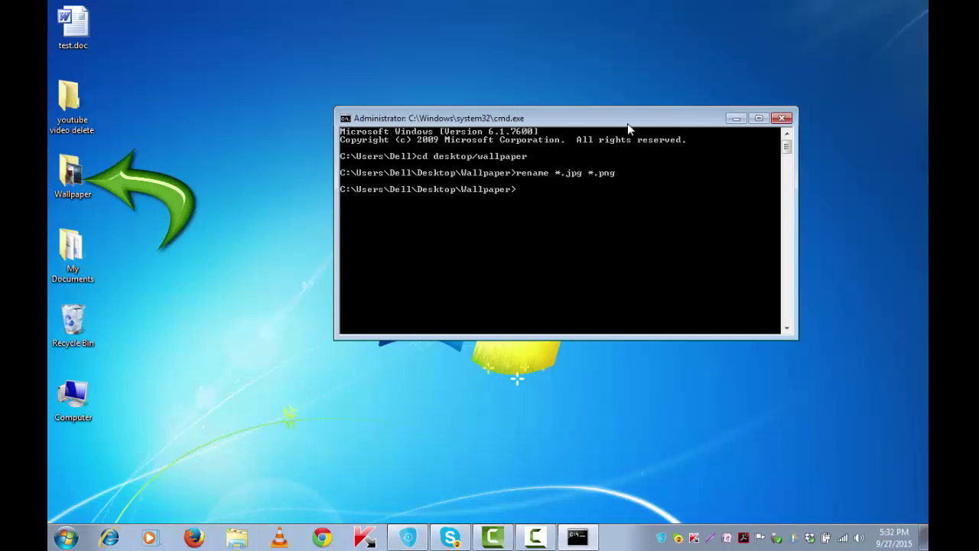
Step: Close the old command window and launch a new administrator Command Prompt
click(82, 194)
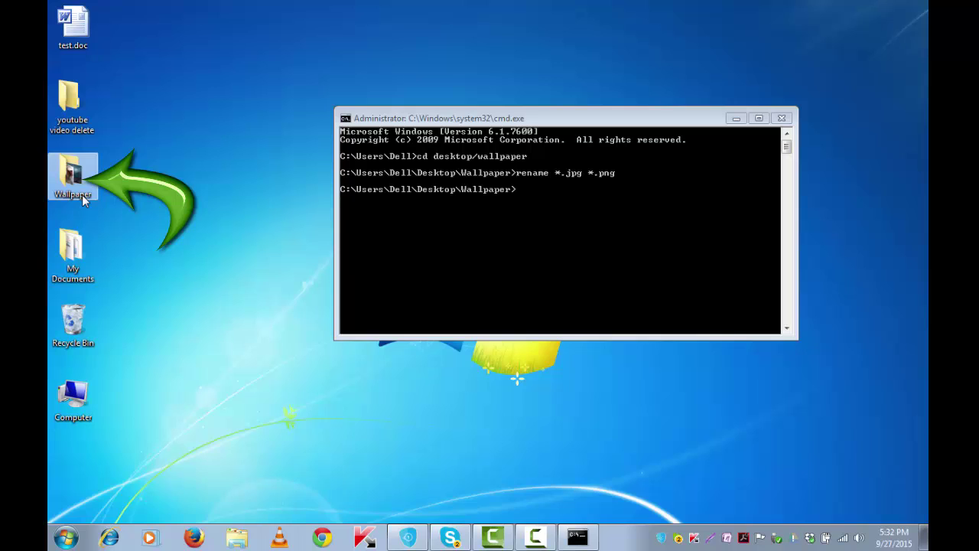
click(780, 119)
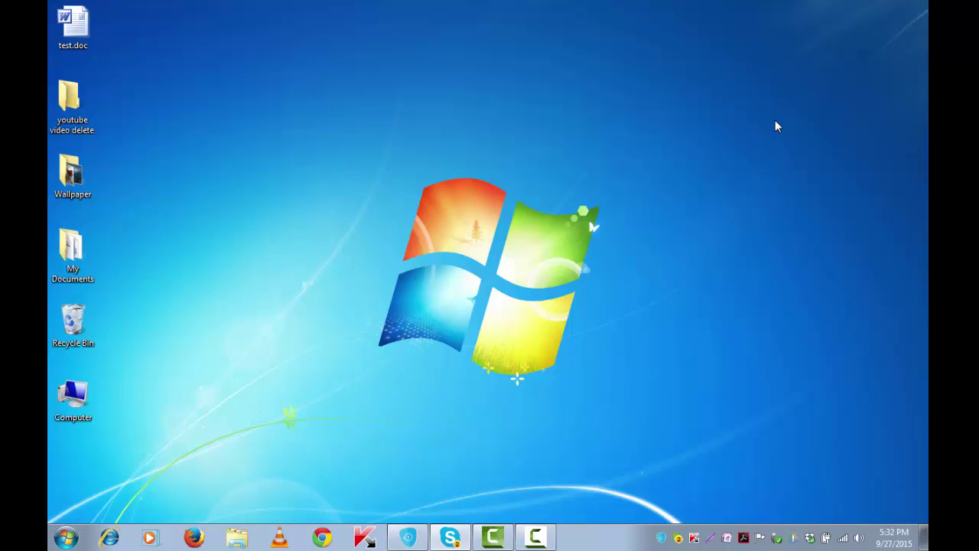
key(super+r)
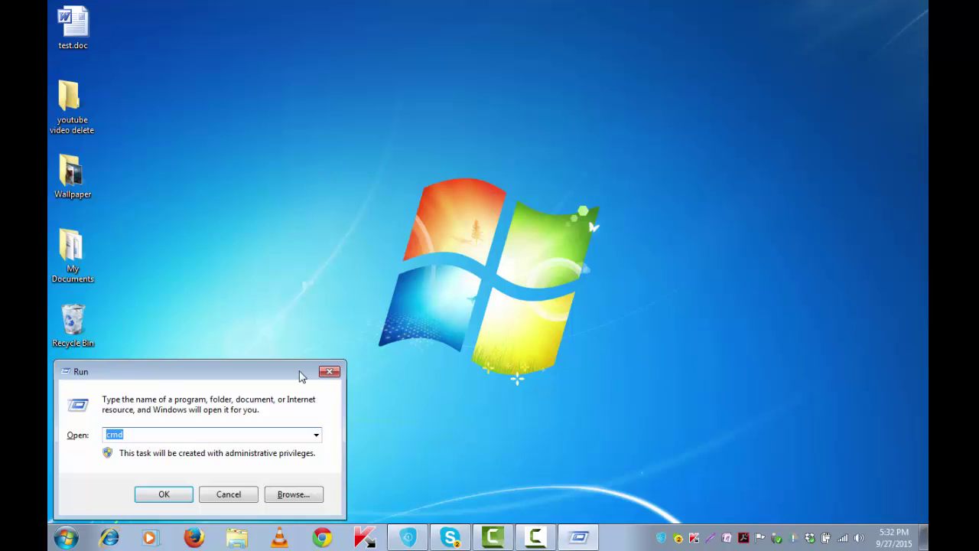
drag(288, 375, 506, 103)
click(393, 225)
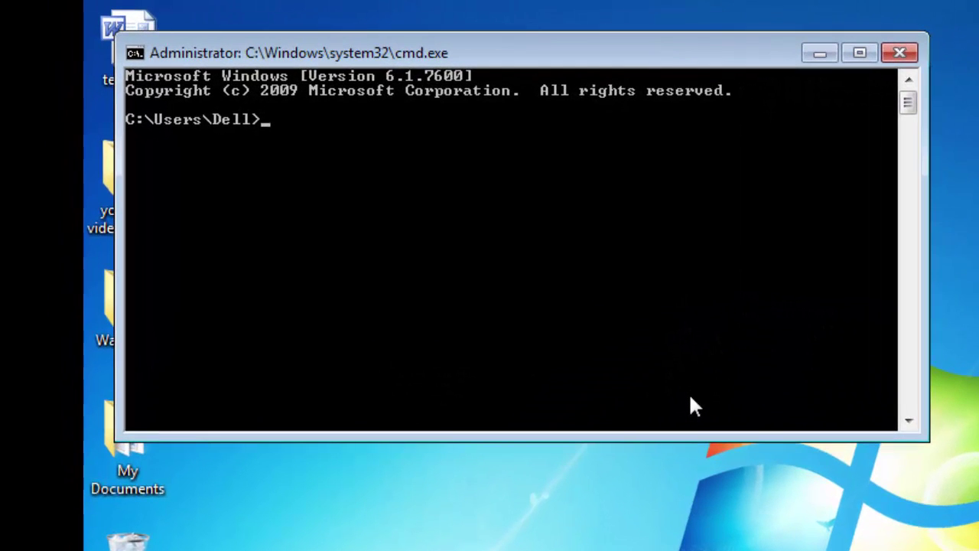
Step: Change into desktop/wallpaper and type the rename *.* *.jpg command
text(cd )
text(desk)
text(top/)
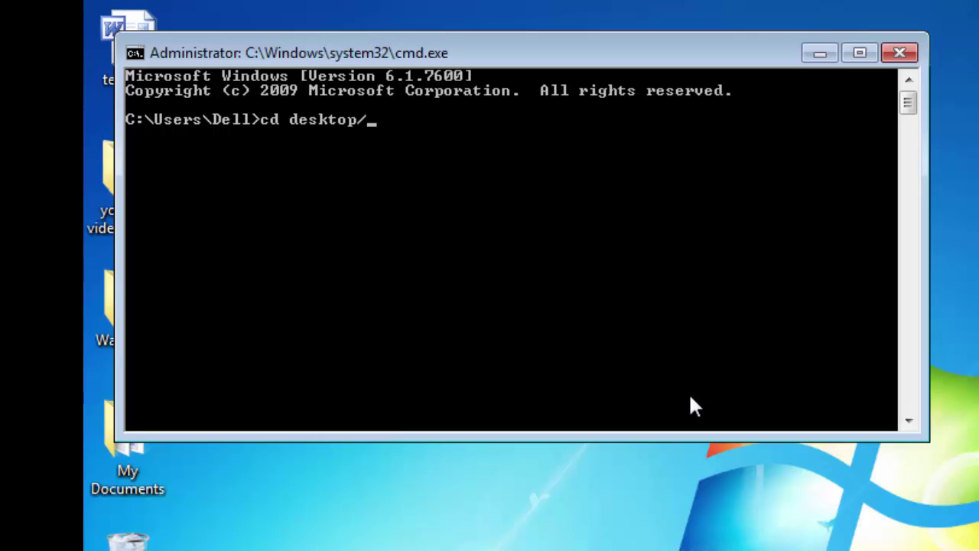
text(wallpa)
text(per)
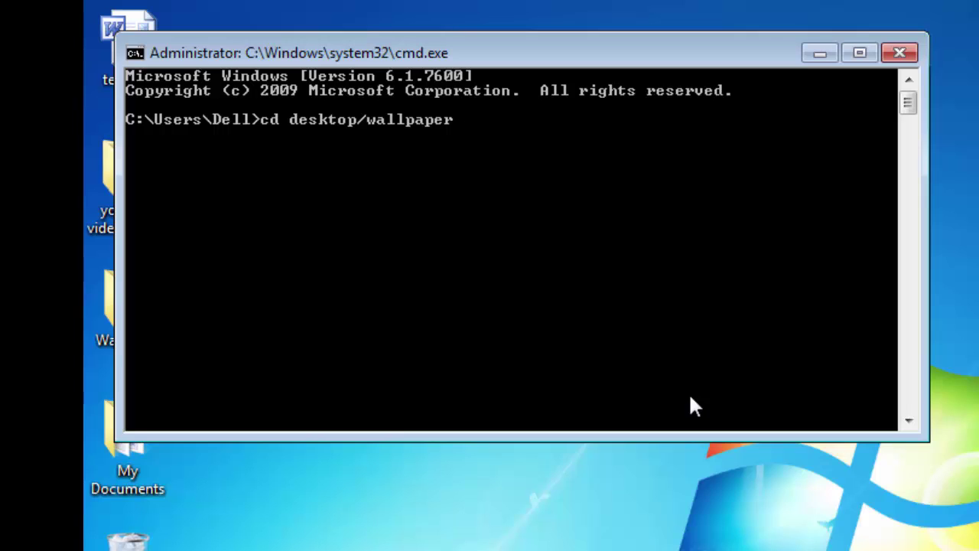
key(Return)
text(re)
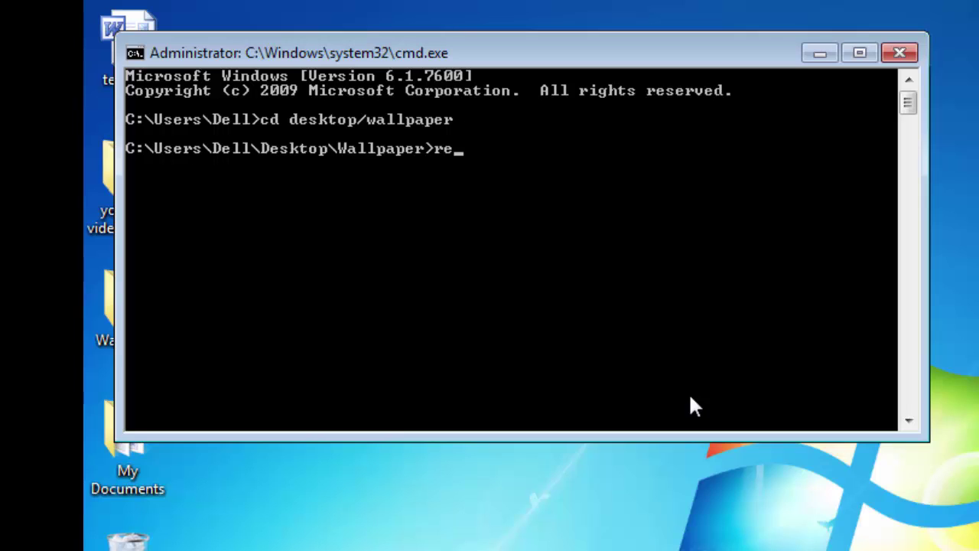
text(name)
text( *)
text(.* )
text(*.)
text(jp)
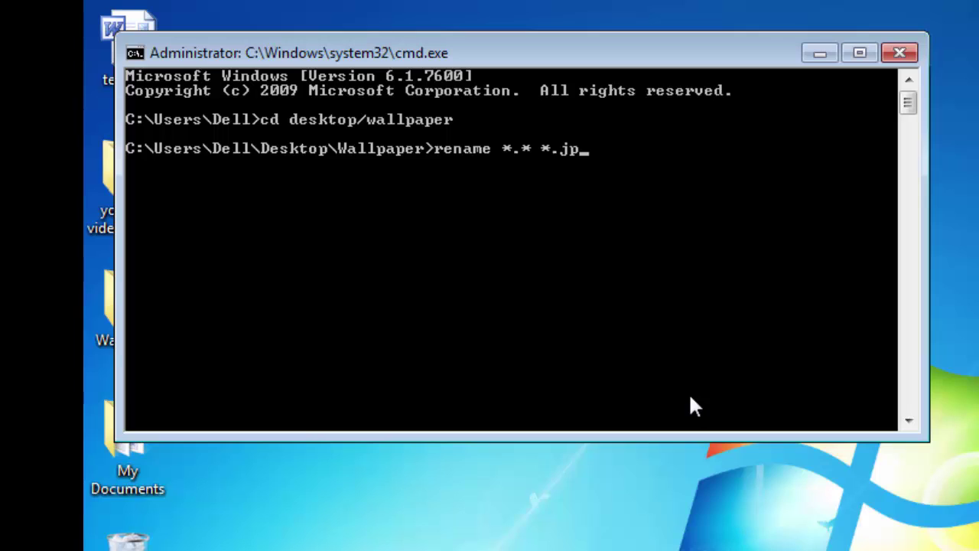
text(g)
Step: Run rename *.* *.jpg, then reopen the Wallpaper folder from the desktop
key(Return)
mouse_move(654, 64)
mouse_down()
mouse_move(680, 96)
mouse_move(978, 127)
mouse_up()
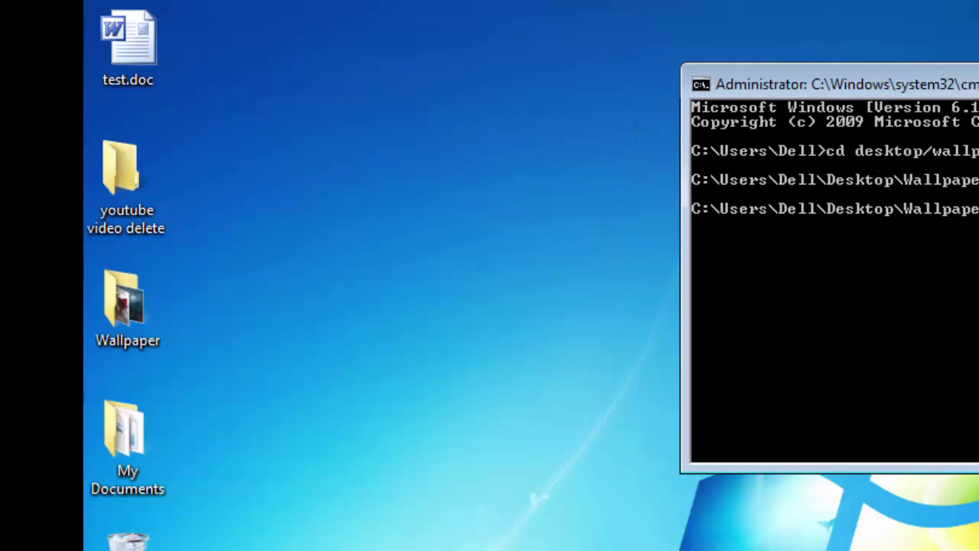
double_click(156, 317)
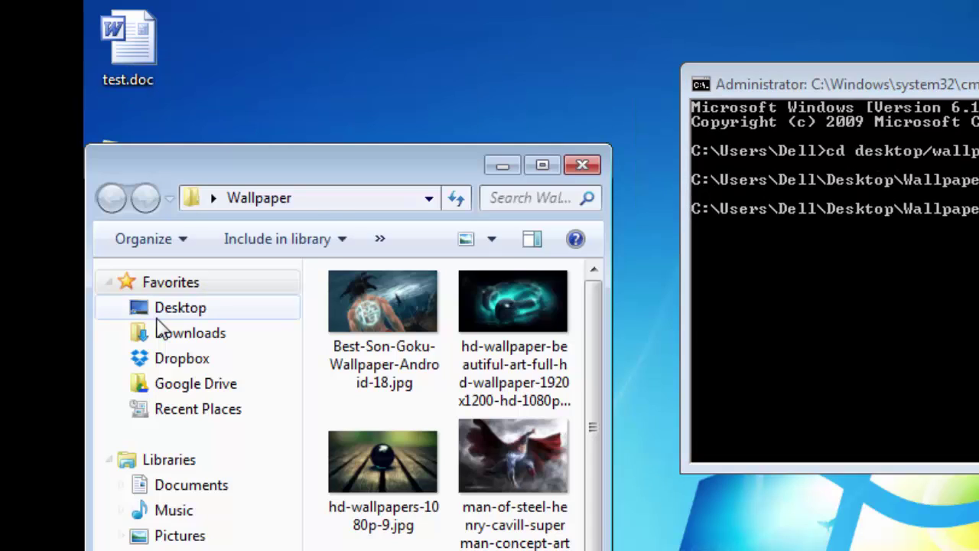
Step: Maximize the folder and step through the wallpapers to confirm each now ends in .jpg
double_click(361, 174)
click(362, 182)
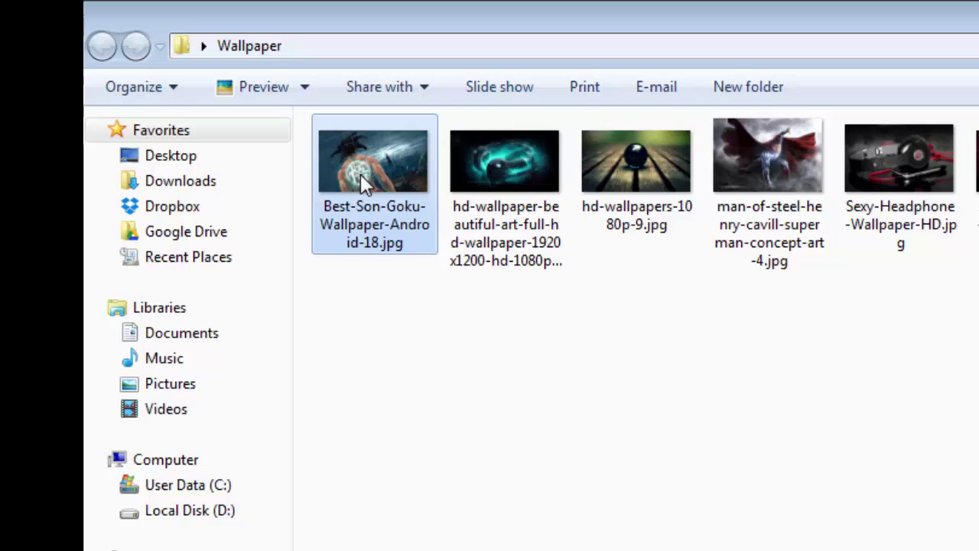
key(Right)
key(Right)
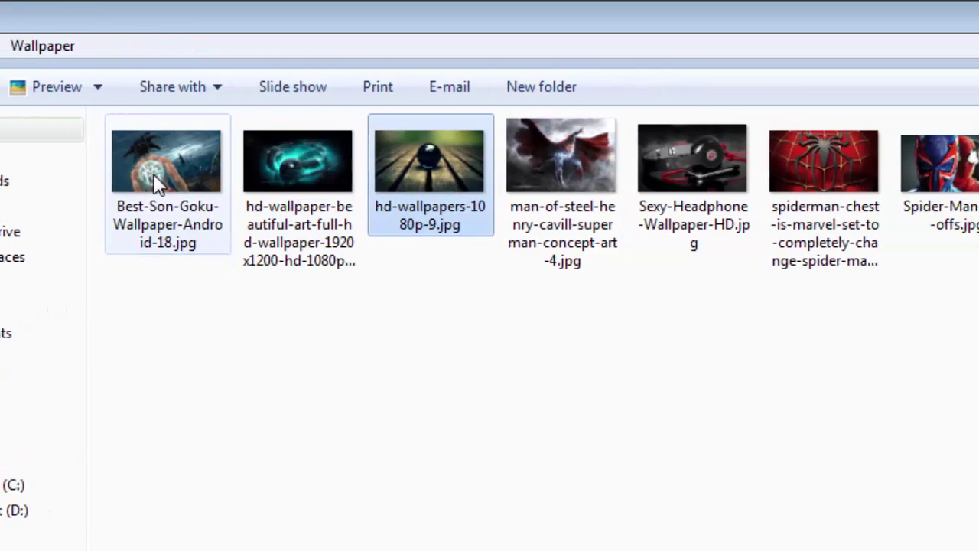
key(Right)
key(Right)
key(Right)
key(Right)
key(Right)
key(Right)
key(Right)
key(Left)
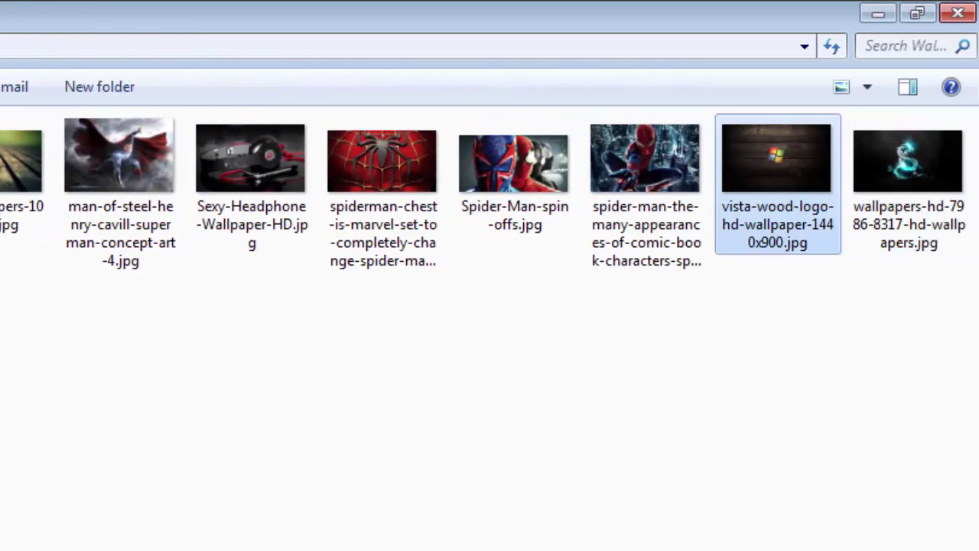
key(Right)
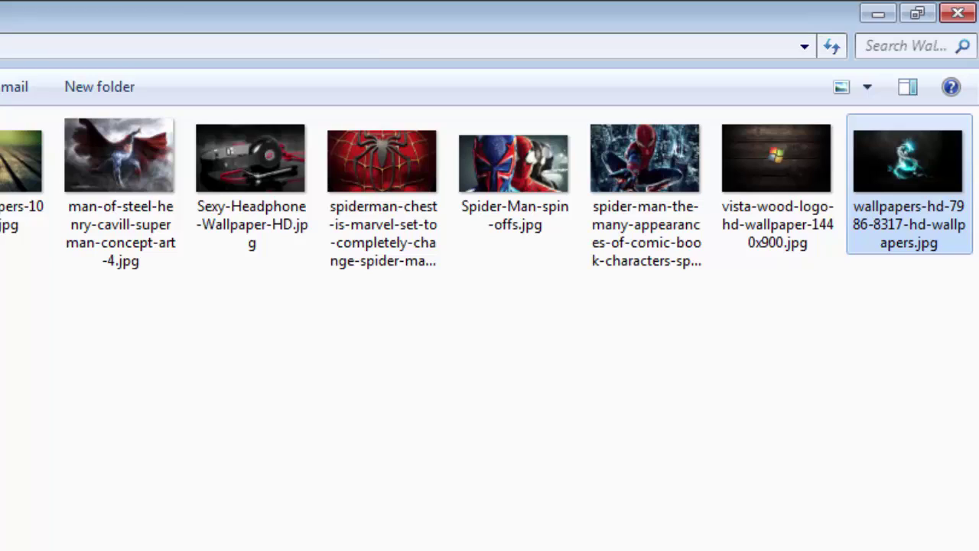